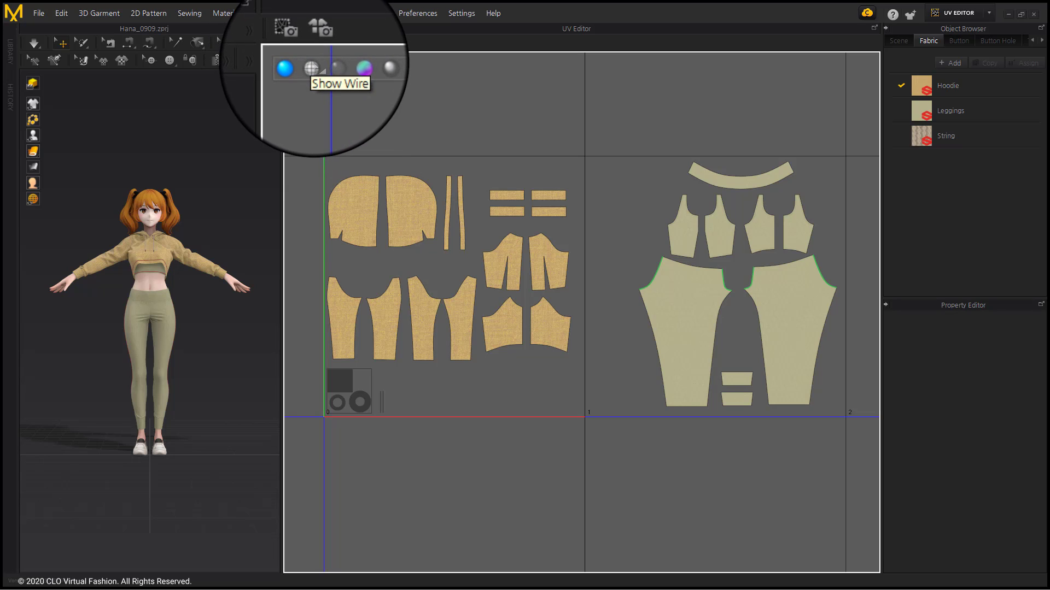
View the UV layout in wireframe, opacity, normal, metalness and roughness map modes, and return to the fabric colour view
click(313, 64)
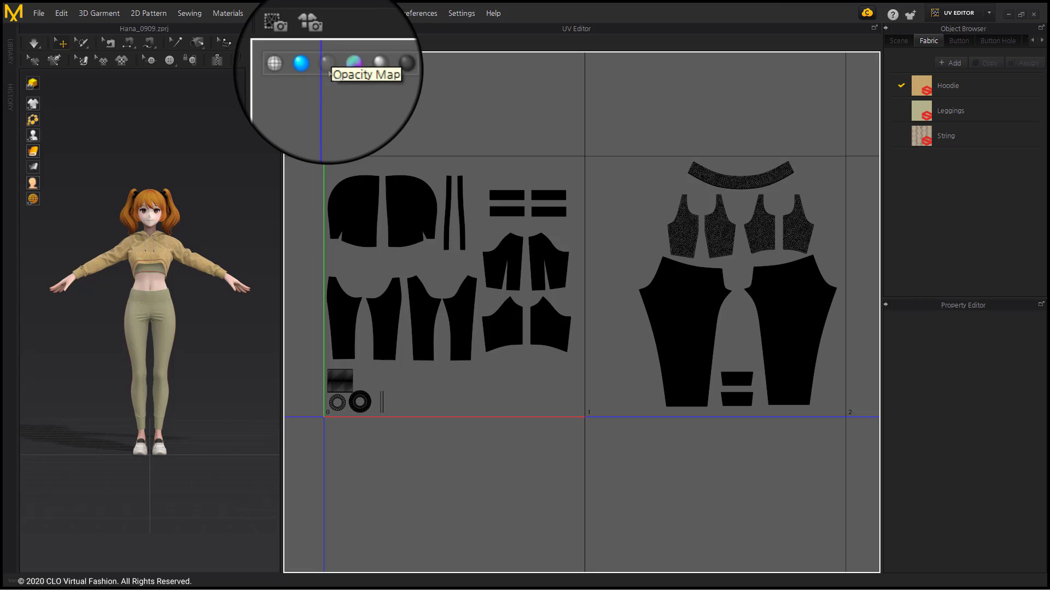
click(329, 67)
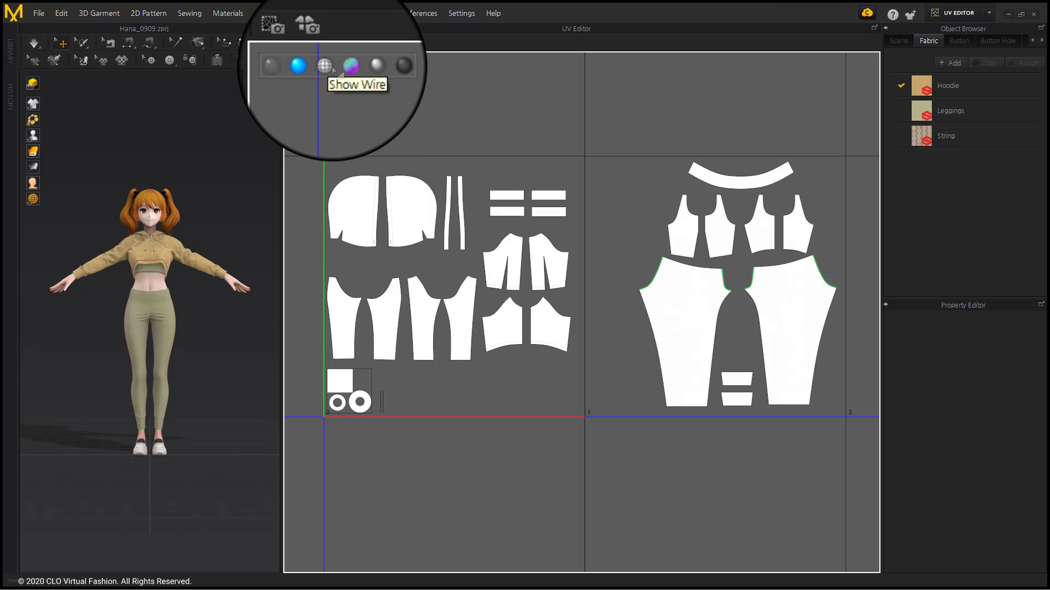
click(343, 67)
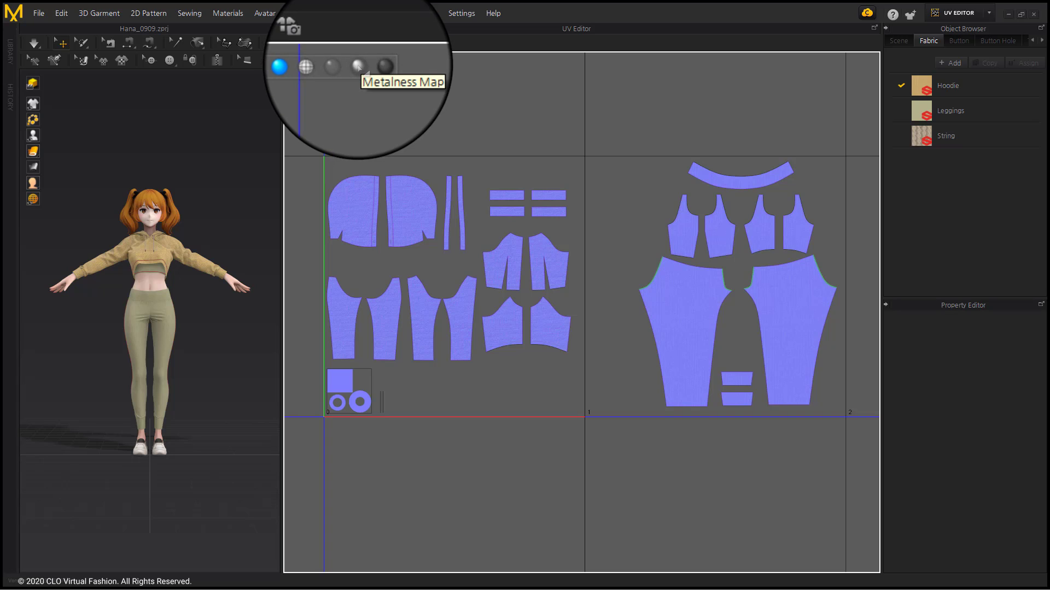
click(358, 66)
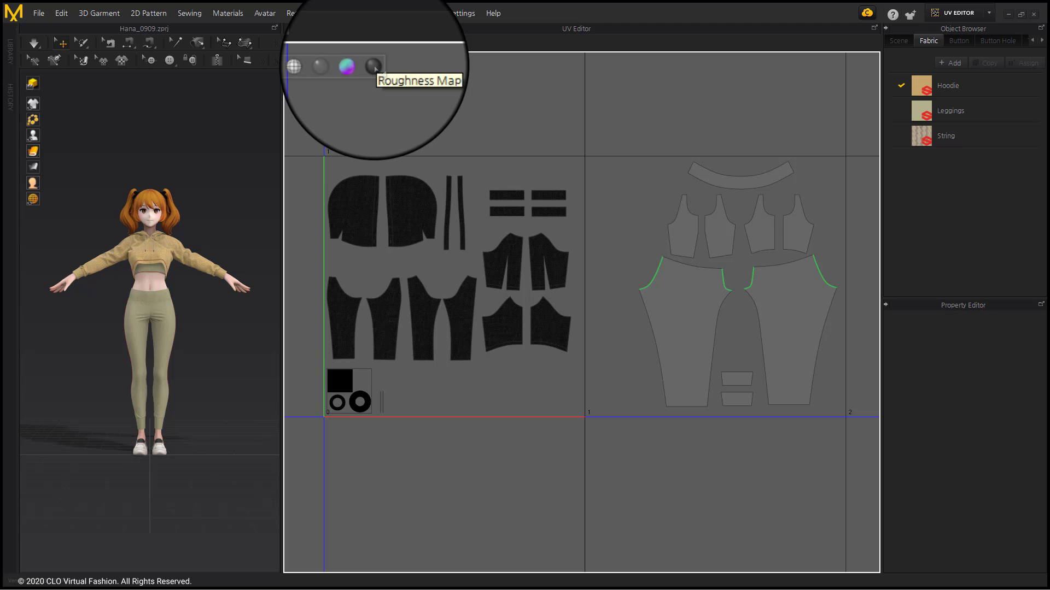
click(374, 67)
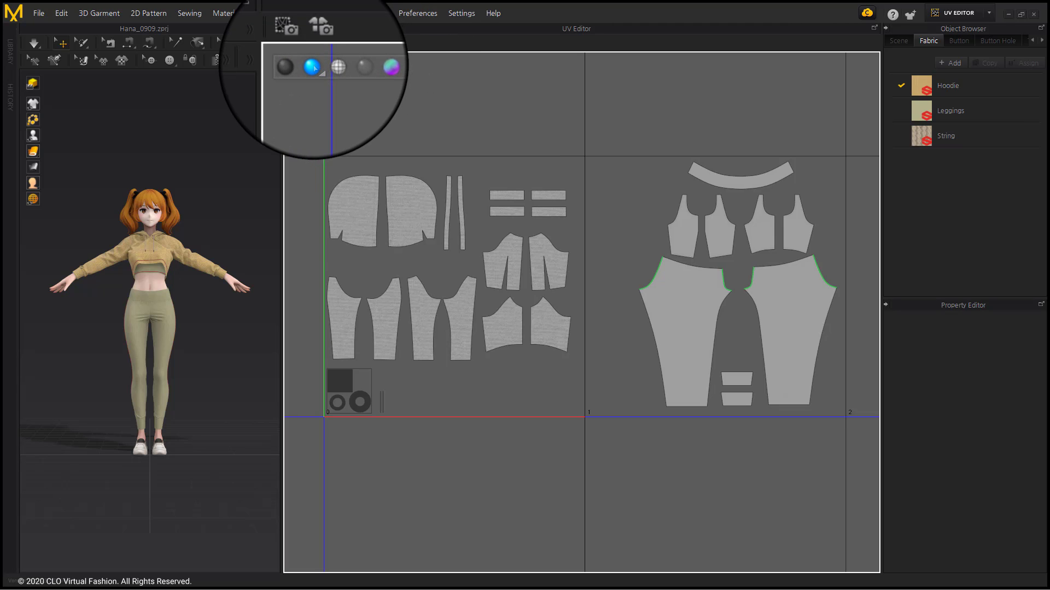
click(313, 67)
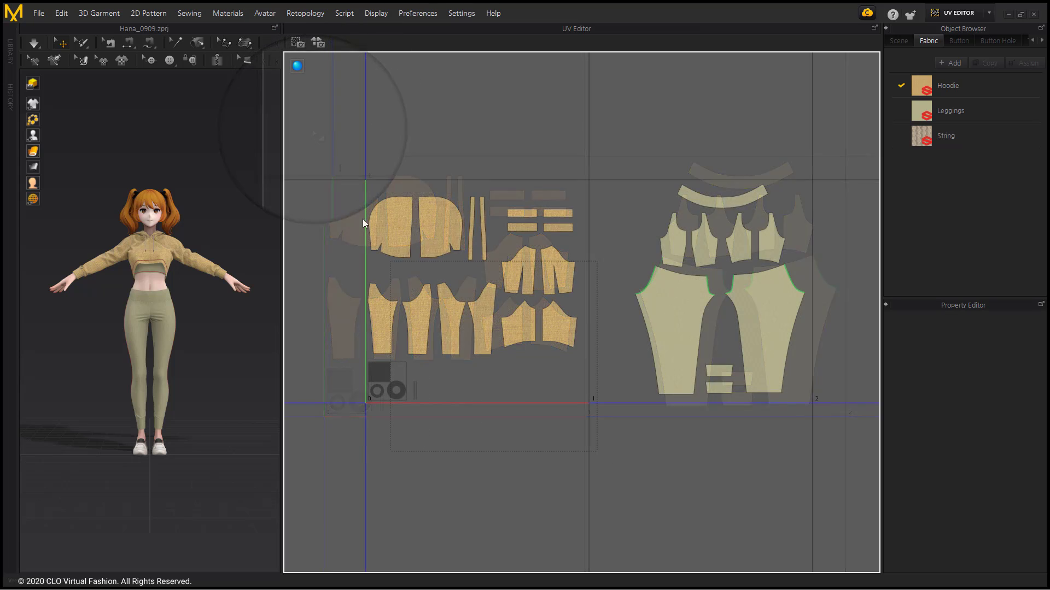
Move all hoodie patterns from the 0-1 UV tile up into the tile directly above it
drag(362, 219, 339, 176)
middle_drag(471, 328, 487, 420)
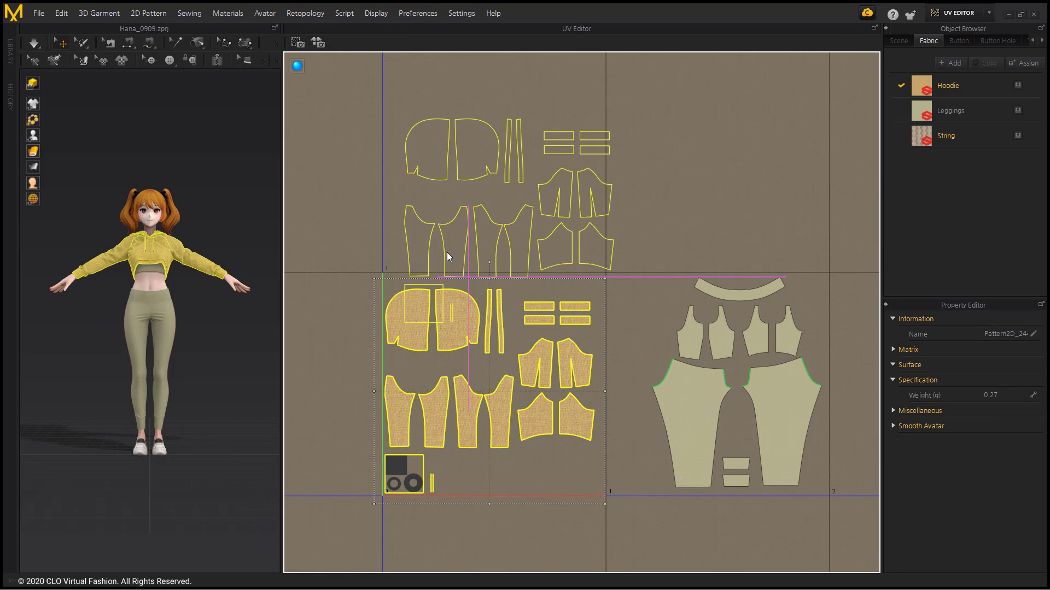
drag(432, 440, 440, 215)
click(494, 257)
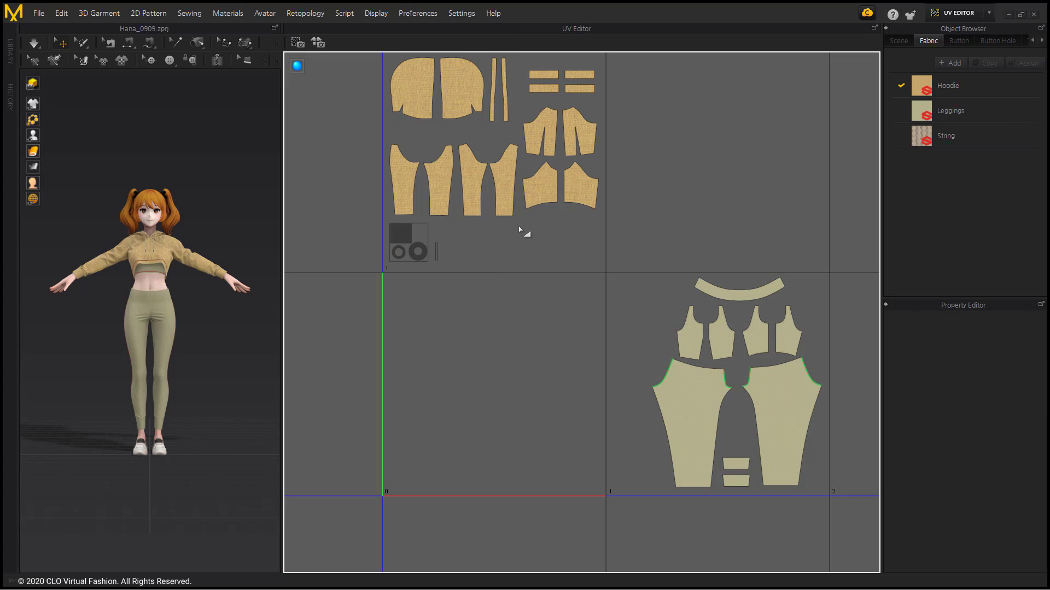
Fit the four sleeve patterns' UVs to 0-1 with Length (Absolute) at 15 mm, and undo the fit
click(447, 168)
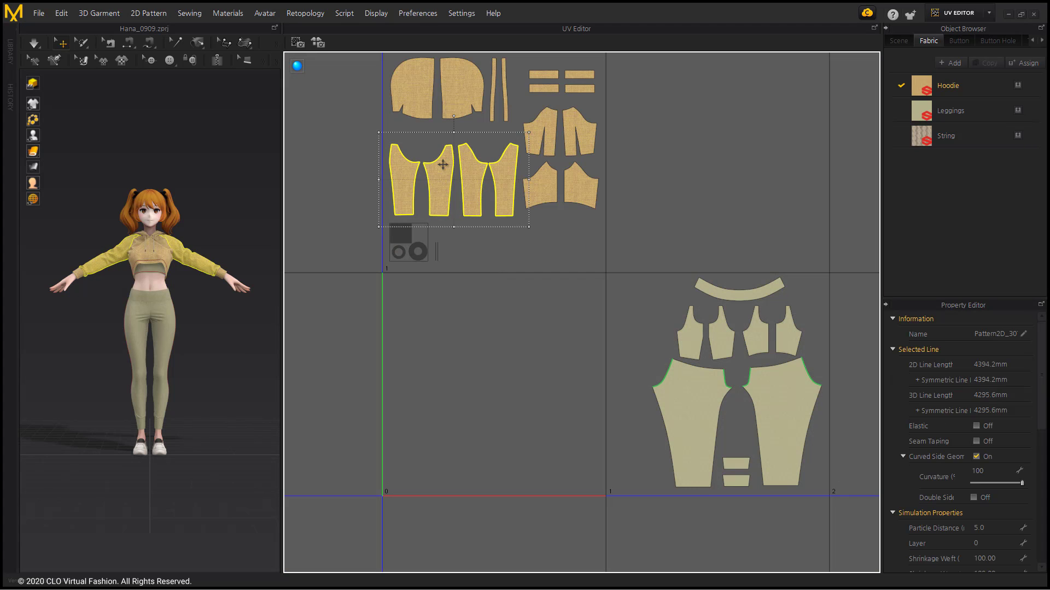
right_click(443, 164)
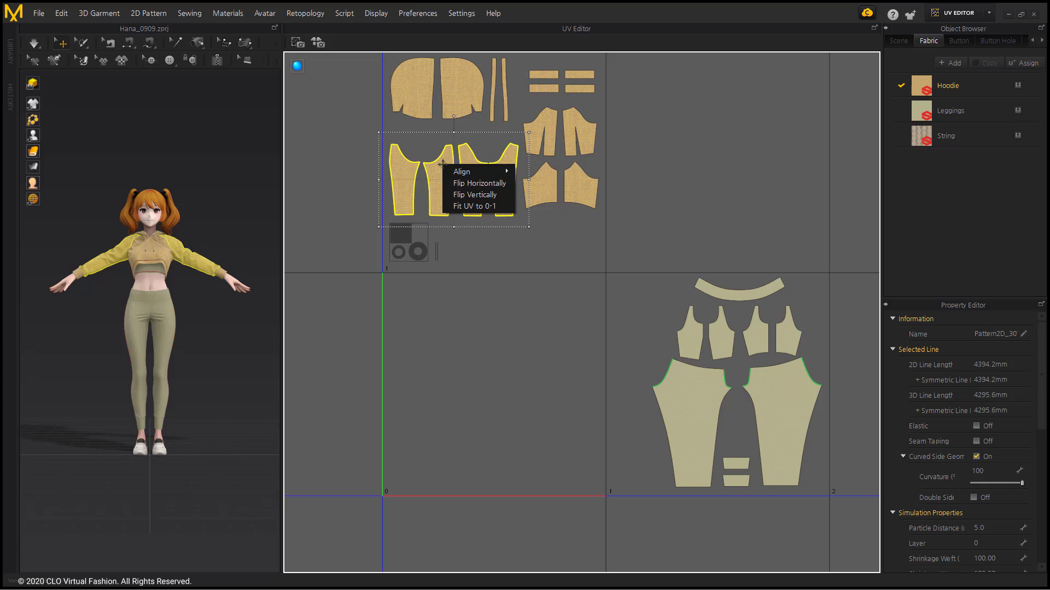
click(501, 207)
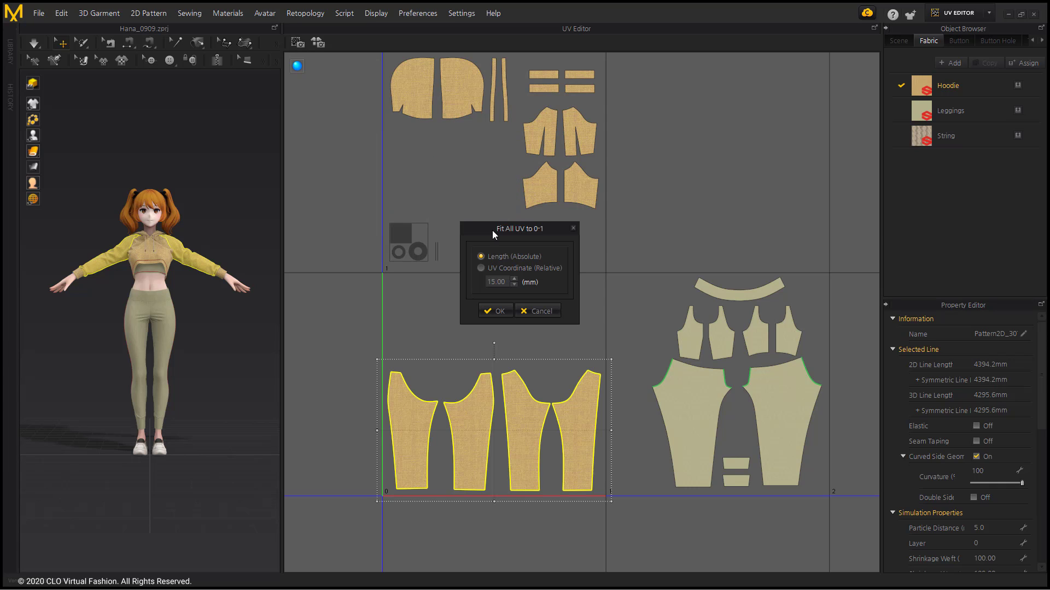
click(501, 313)
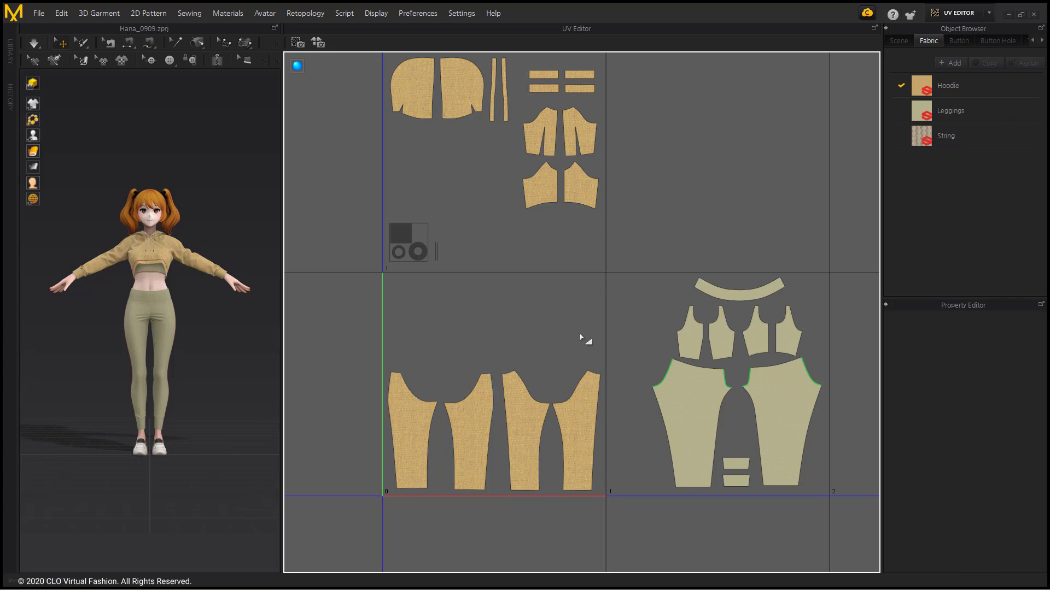
key(ctrl+z)
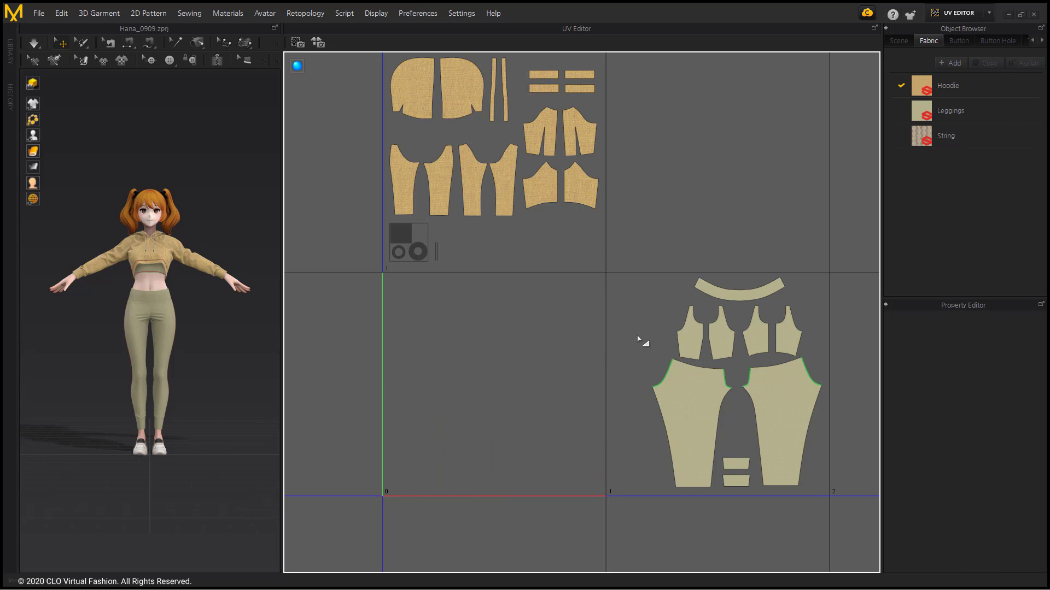
Fit the UVs of the four hoodie body patterns to 0-1 using Length (Absolute) at 15 mm
drag(516, 105, 515, 105)
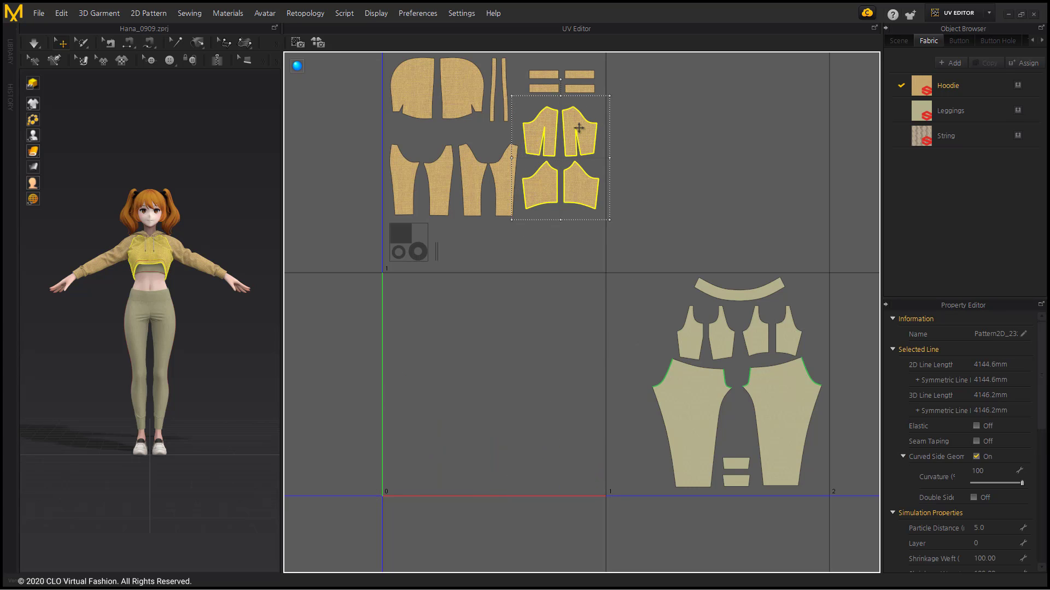
right_click(580, 127)
click(610, 169)
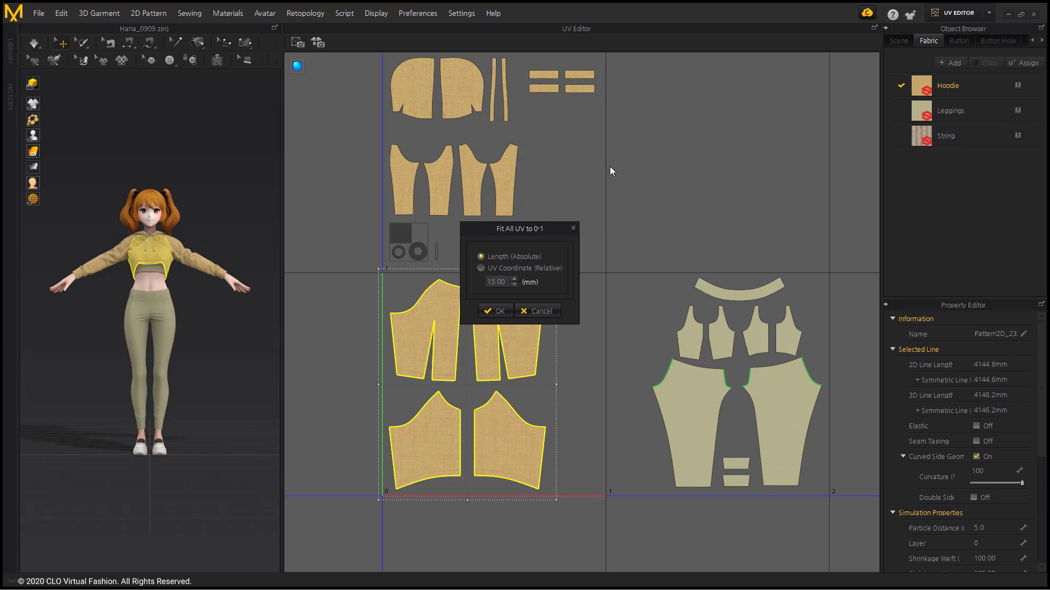
click(498, 311)
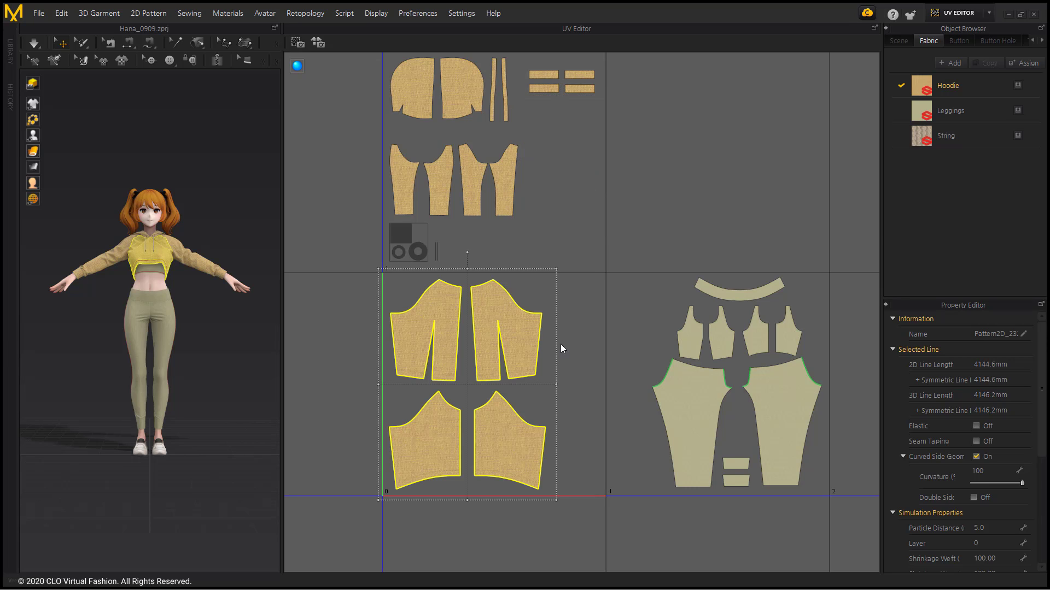
click(589, 377)
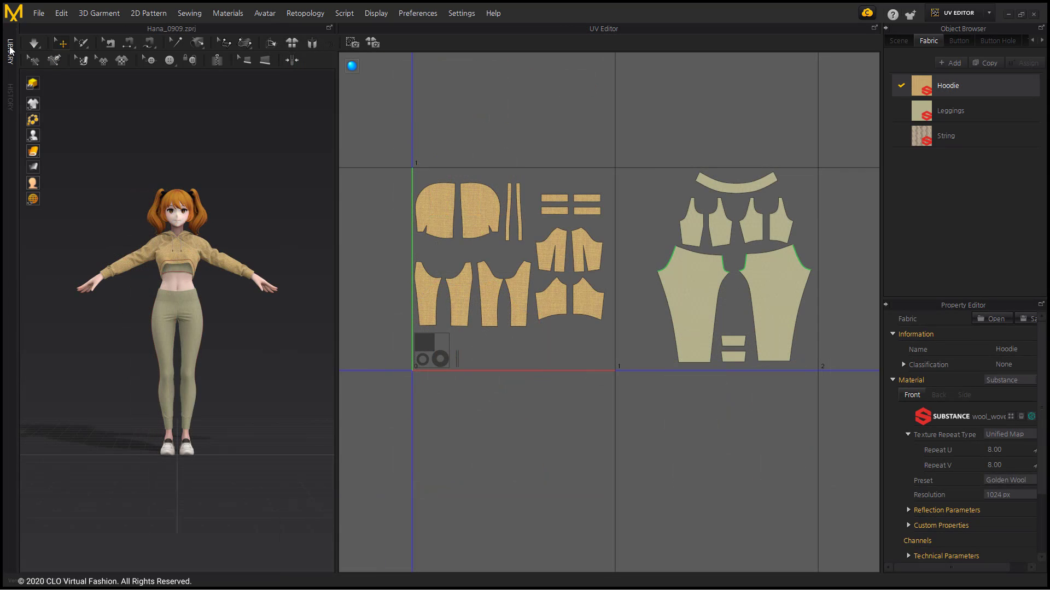
Open the Patterned folder of the Substance category in the library
click(10, 51)
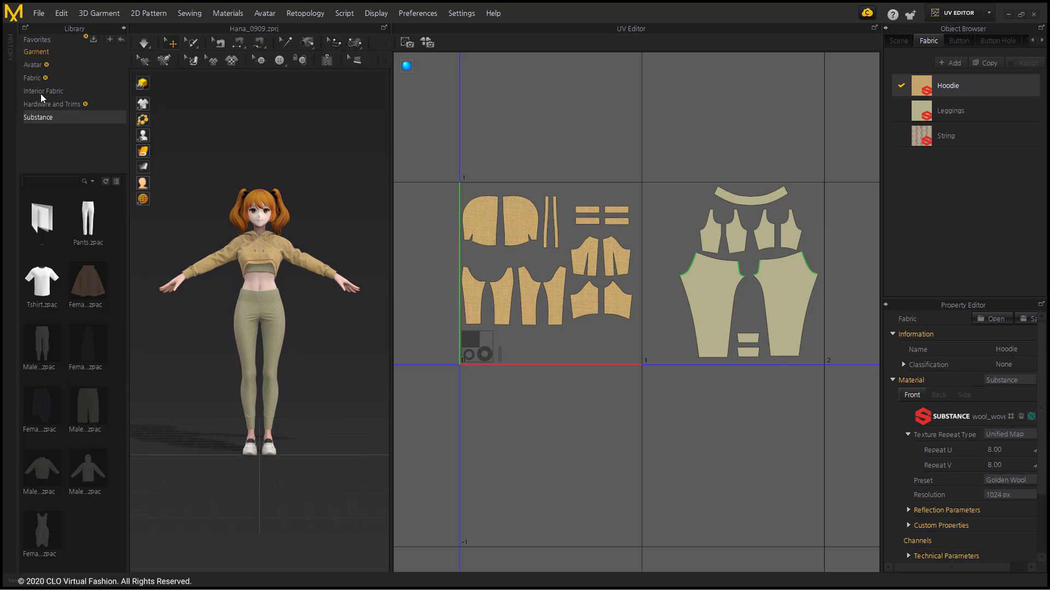
click(47, 119)
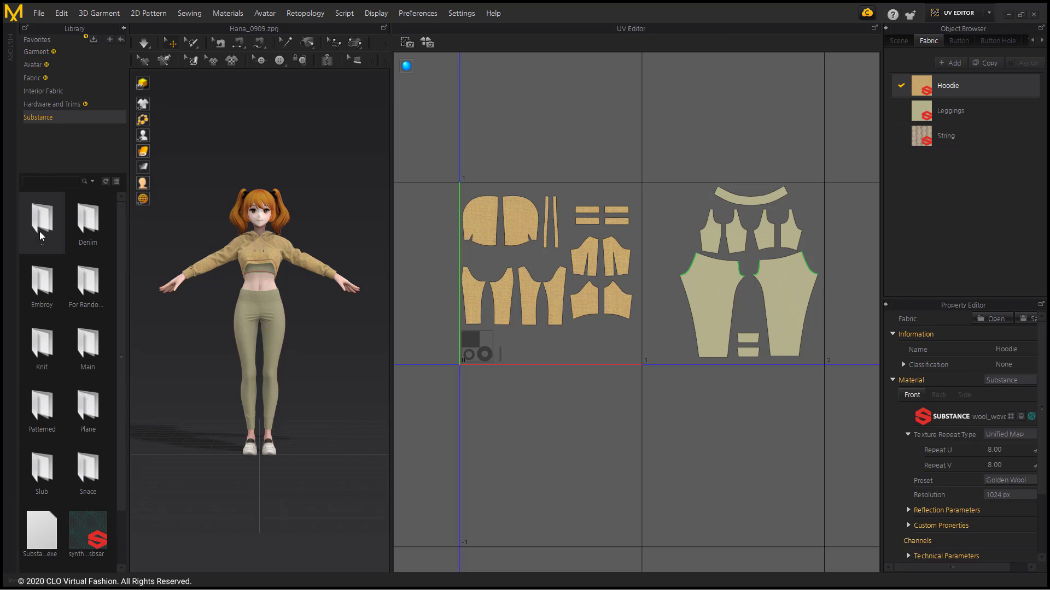
double_click(45, 411)
scroll(45, 411, down, 1)
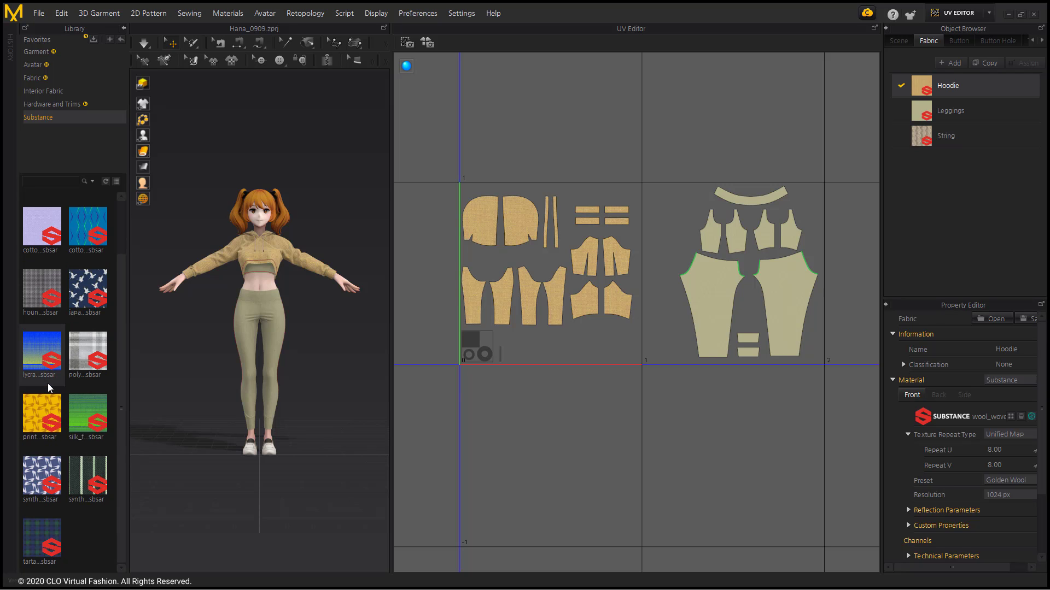
Apply the polyester_linen_scottish.sbsar substance from the library to the Hoodie fabric
mouse_move(93, 358)
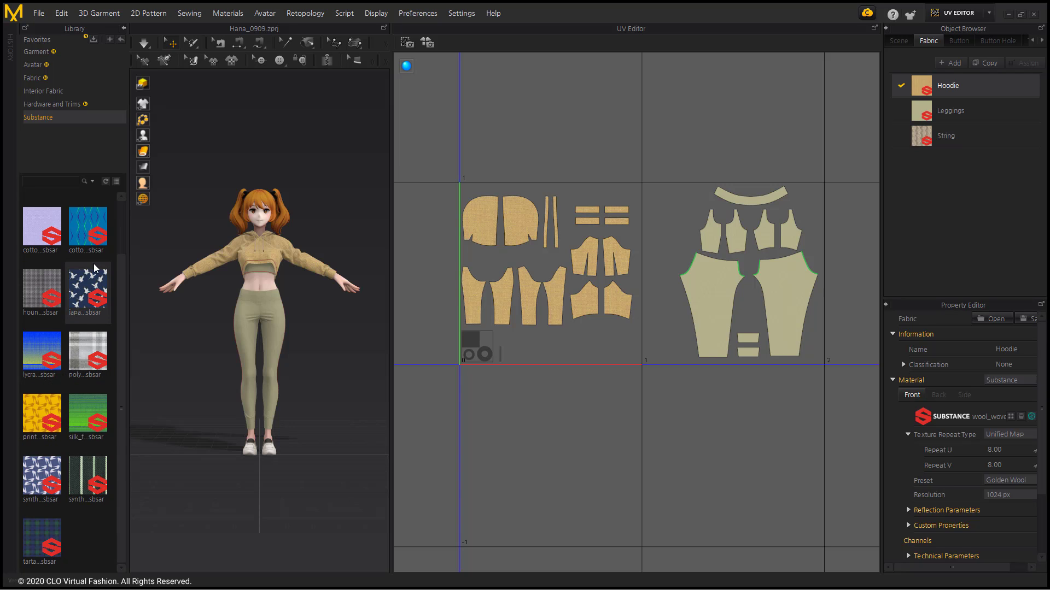
mouse_move(94, 253)
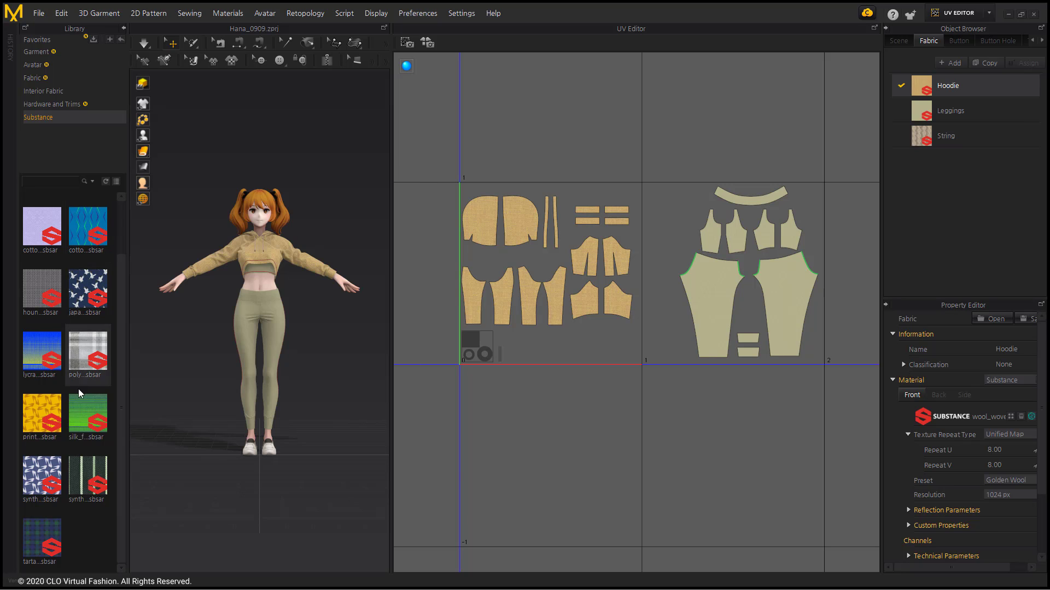
mouse_move(87, 474)
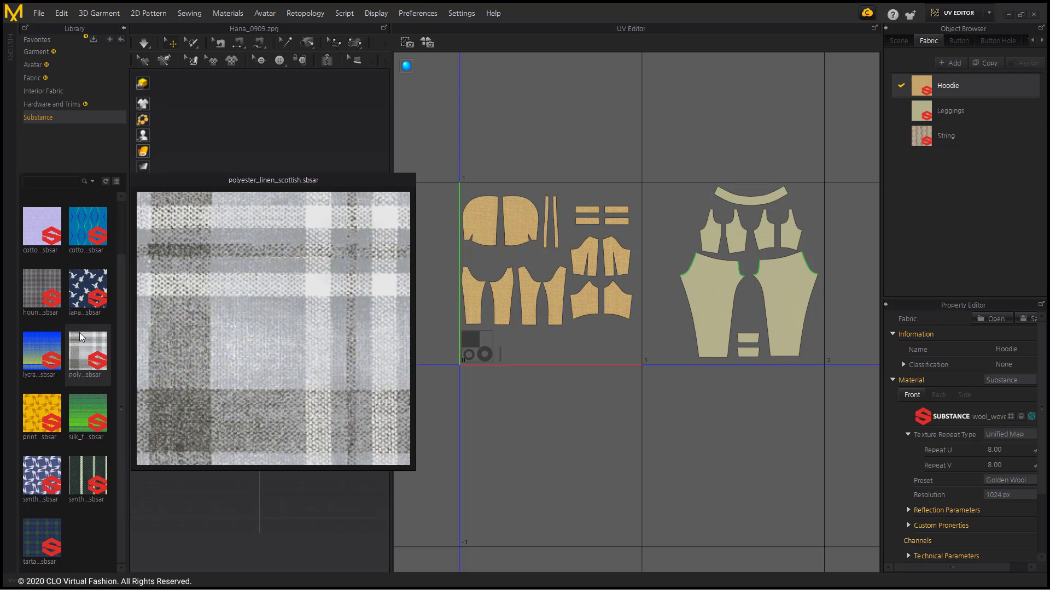
mouse_move(85, 291)
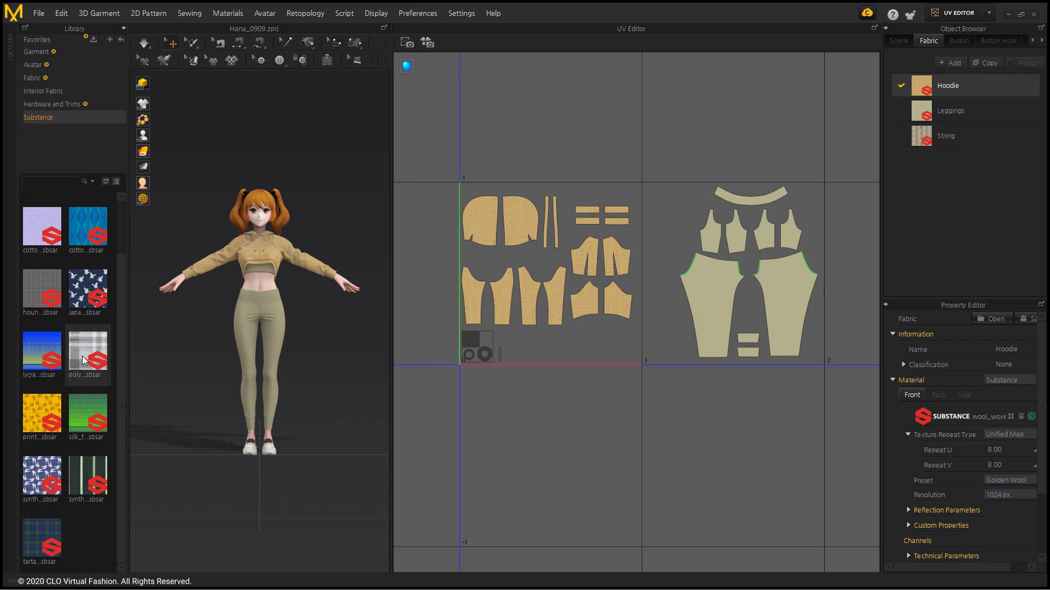
drag(80, 356, 949, 84)
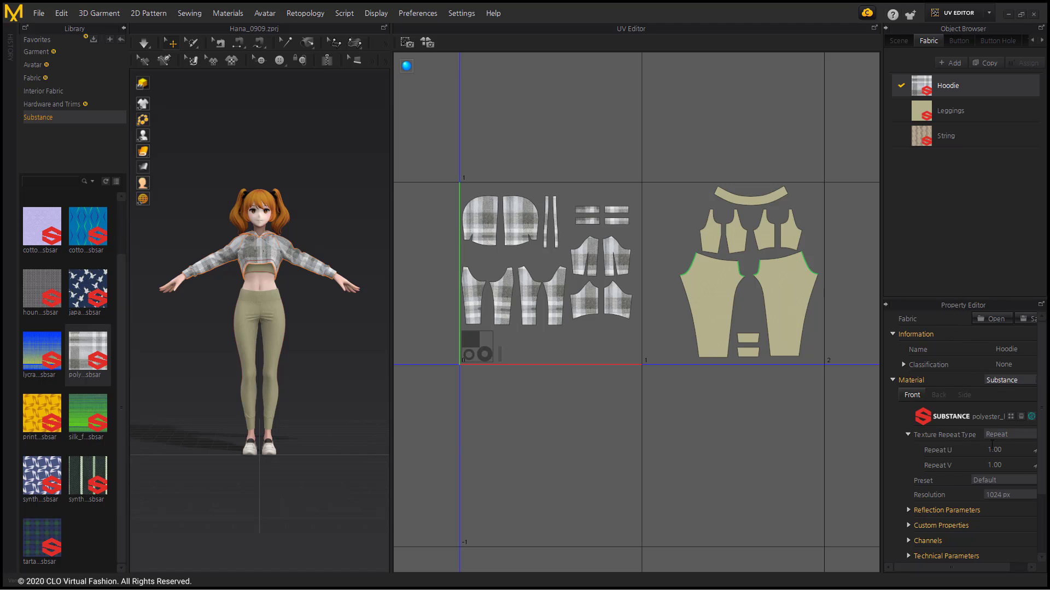
Set the Hoodie fabric's texture repeat type to Unified Map, with Repeat U and Repeat V at 2
click(1006, 433)
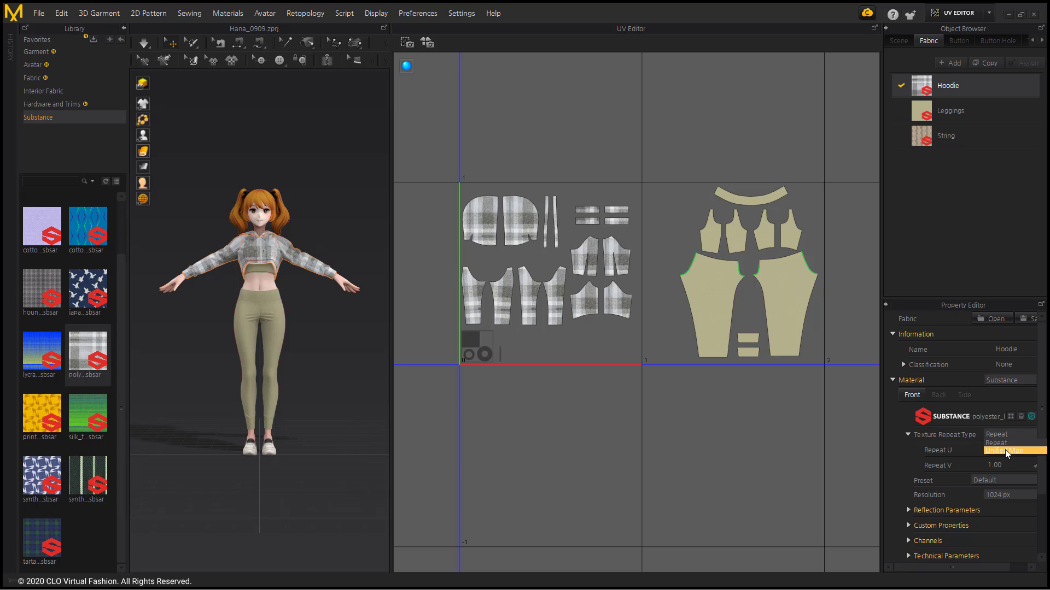
click(1006, 451)
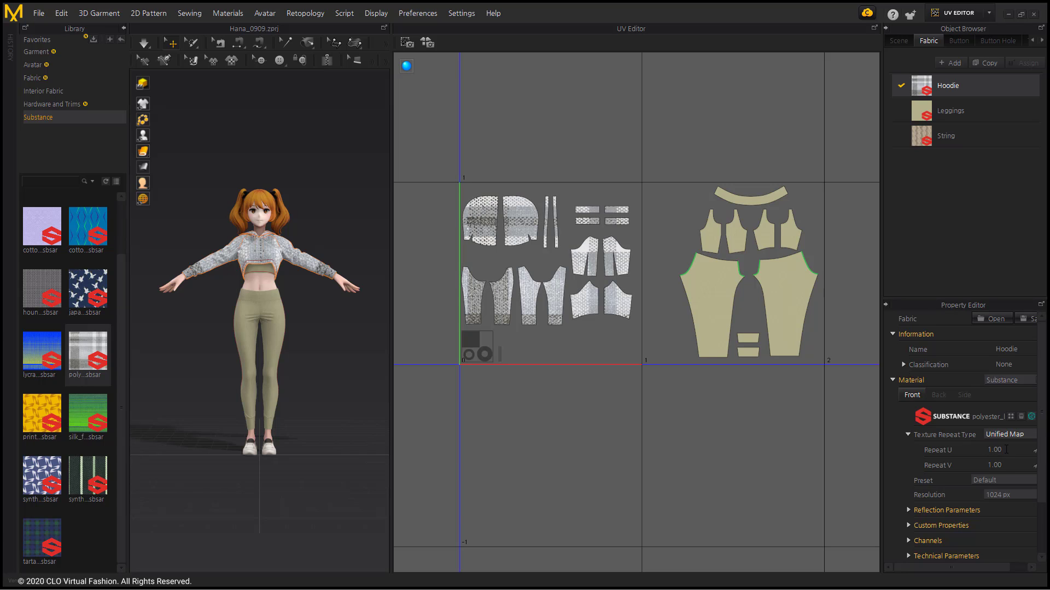
scroll(607, 364, up, 6)
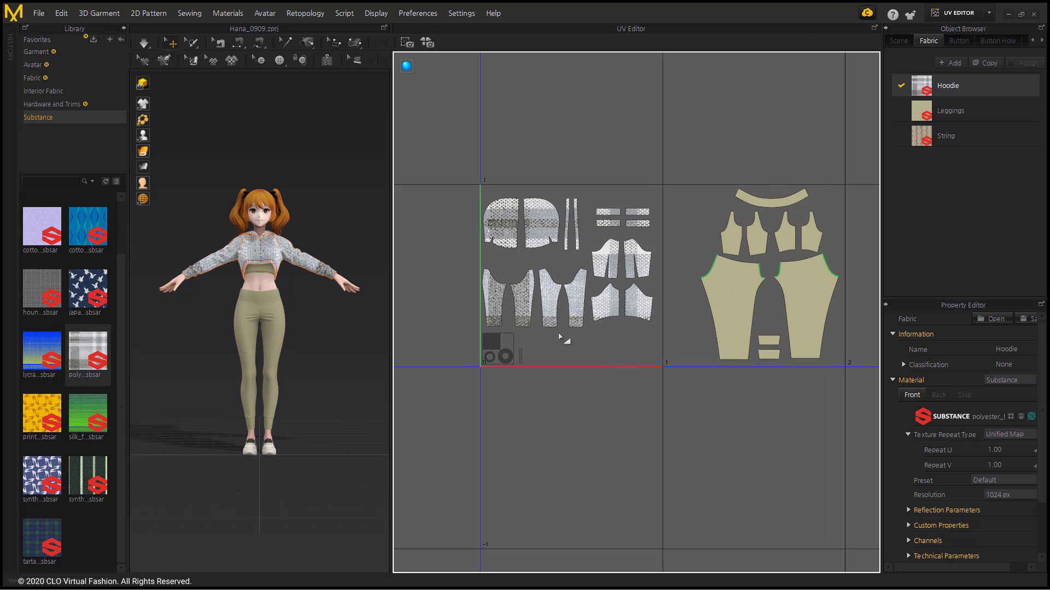
middle_drag(589, 382, 602, 420)
click(1011, 449)
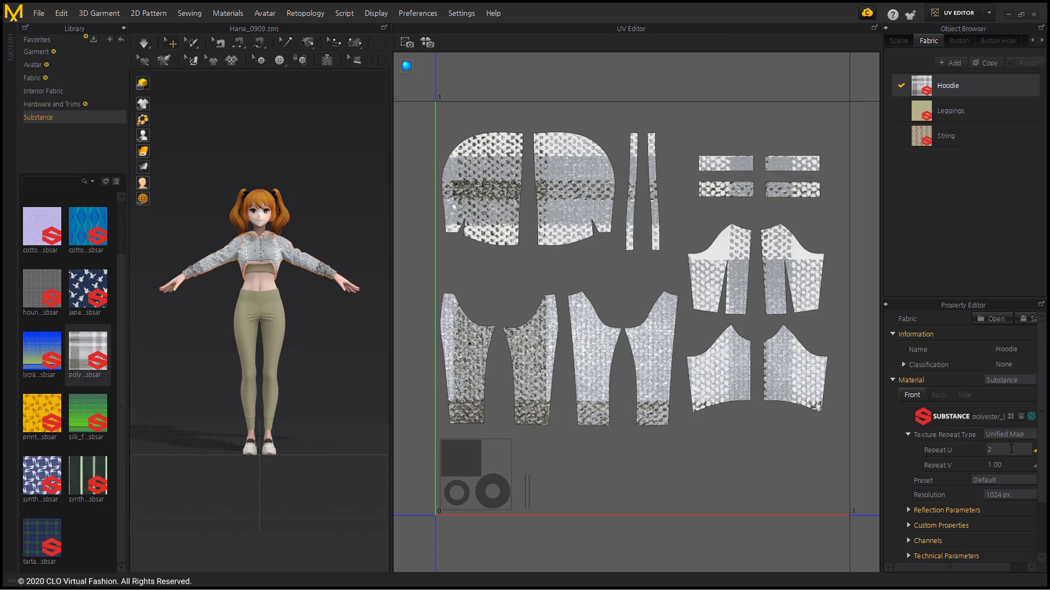
key(Return)
click(1012, 464)
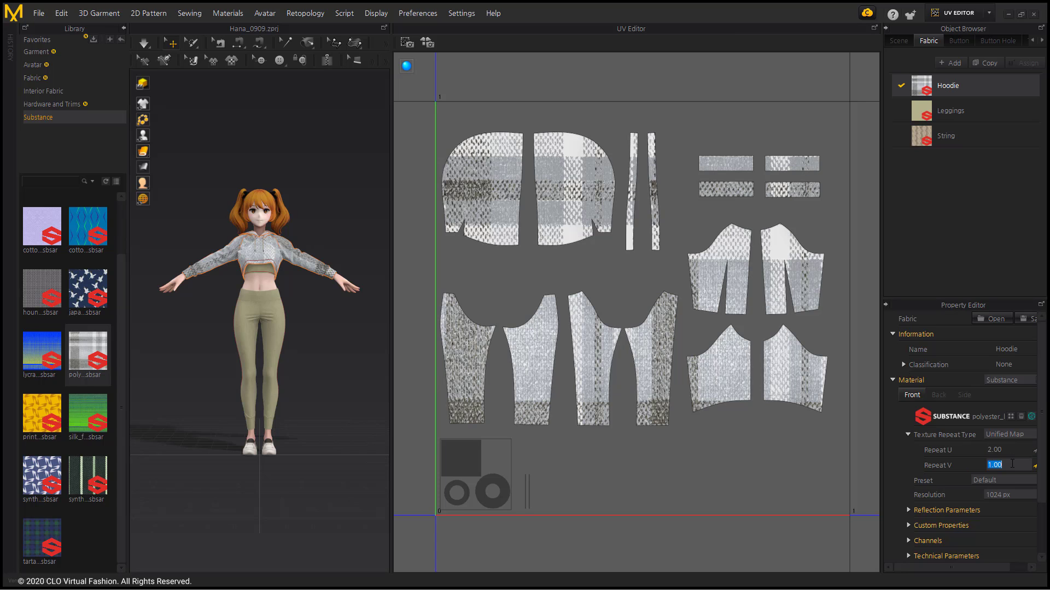
key(Return)
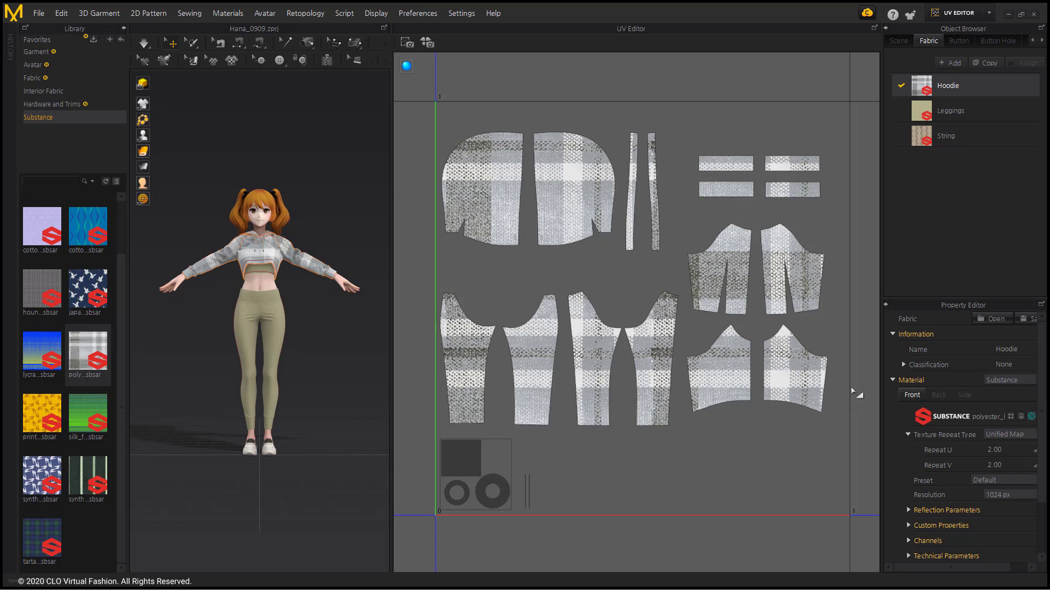
Show the plaid texture across the UV space via a front body pattern, and set the Hoodie fabric's Repeat U and Repeat V to 3
click(797, 373)
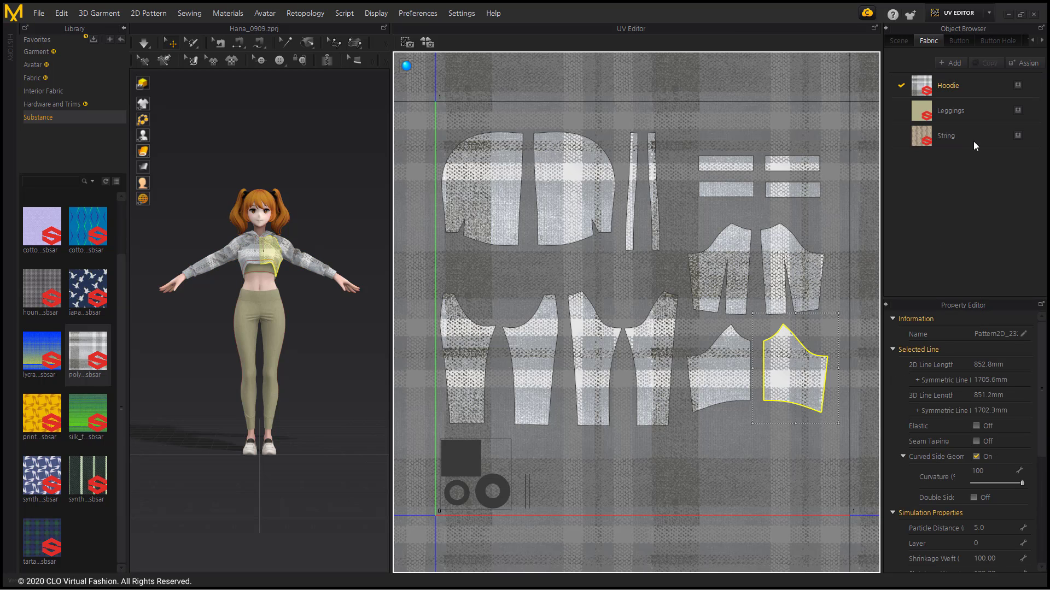
click(972, 82)
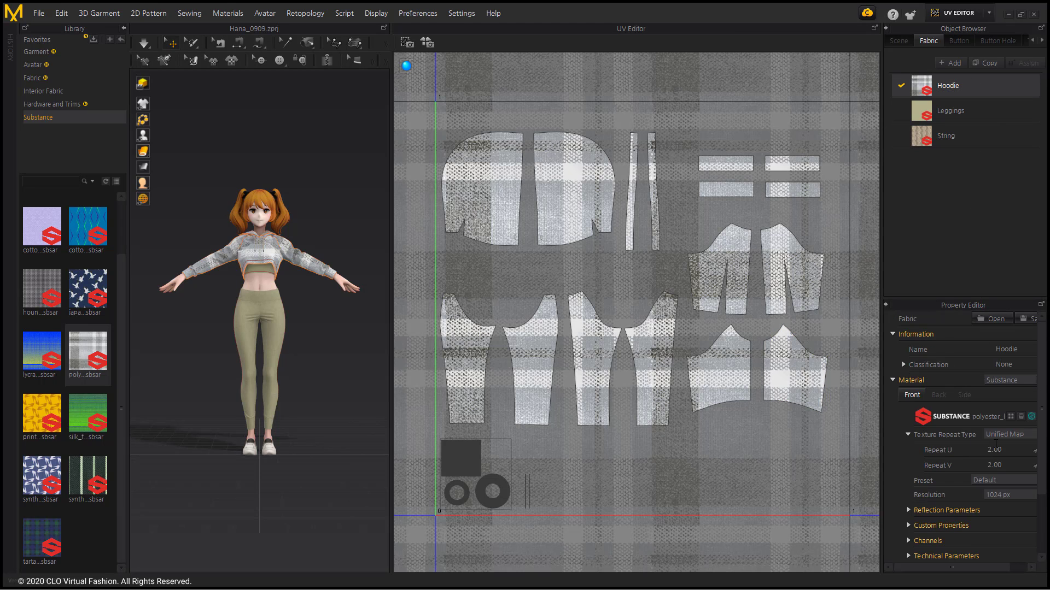
click(1013, 450)
key(Return)
click(1011, 465)
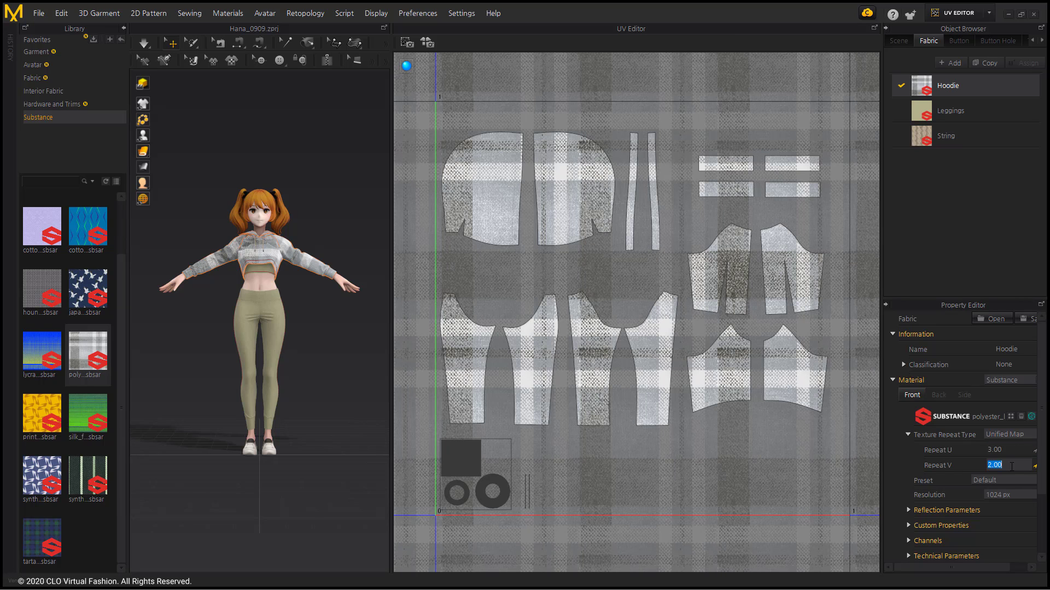
key(Return)
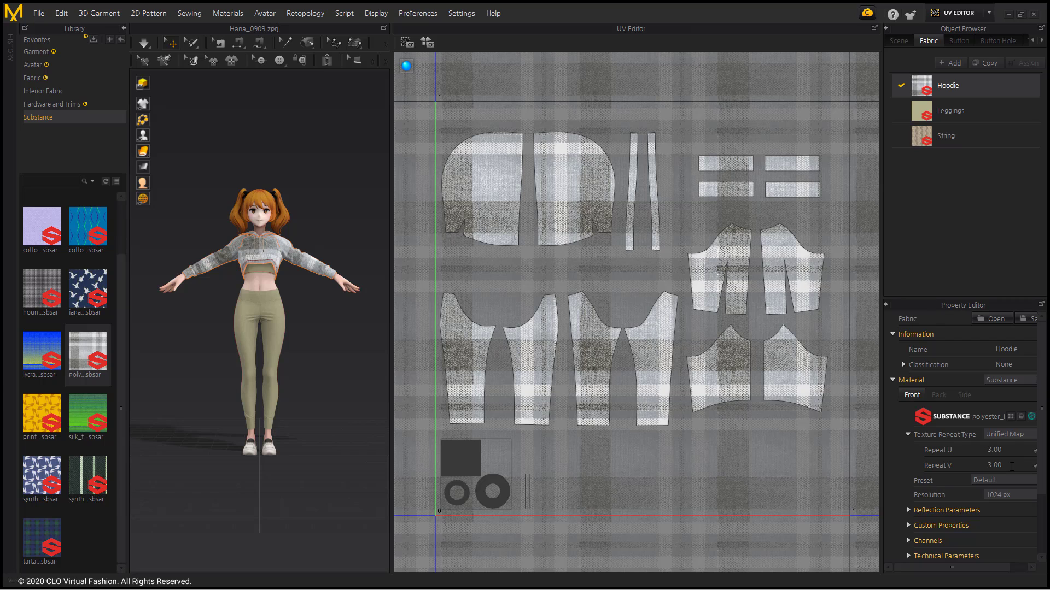
Set the Hoodie fabric's Repeat U and Repeat V to 10
click(1009, 450)
key(Return)
click(1009, 466)
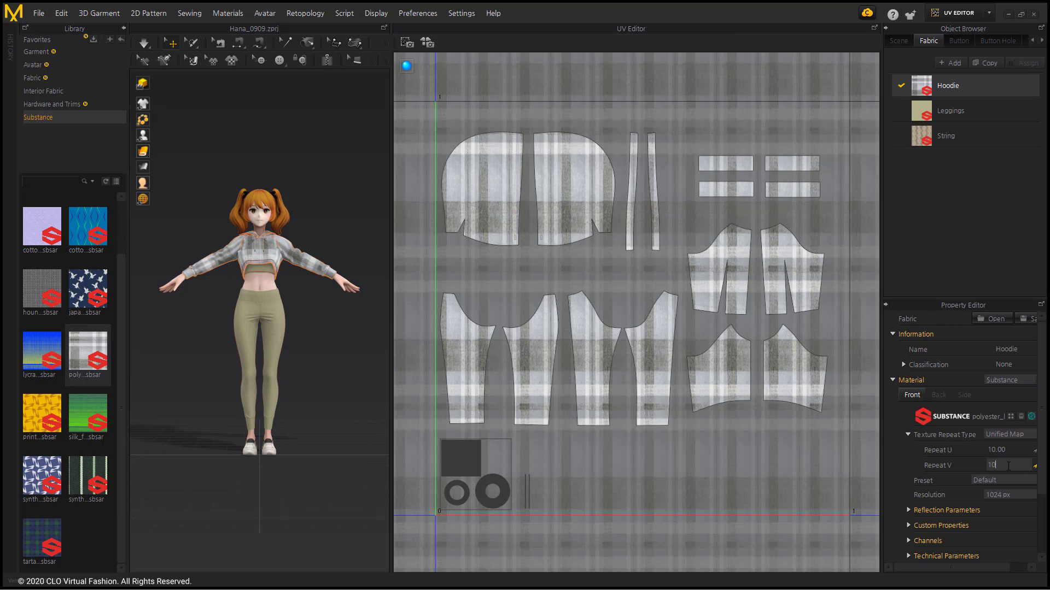
key(Return)
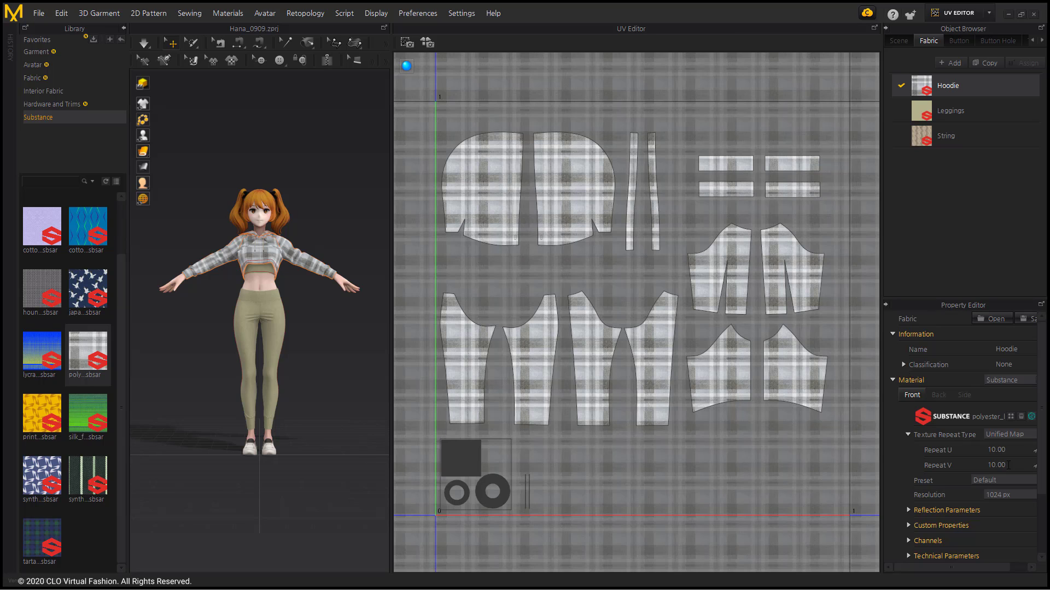
Set the Hoodie fabric's Repeat U and Repeat V to 20 and clear the selection
click(1013, 451)
text(20)
key(Return)
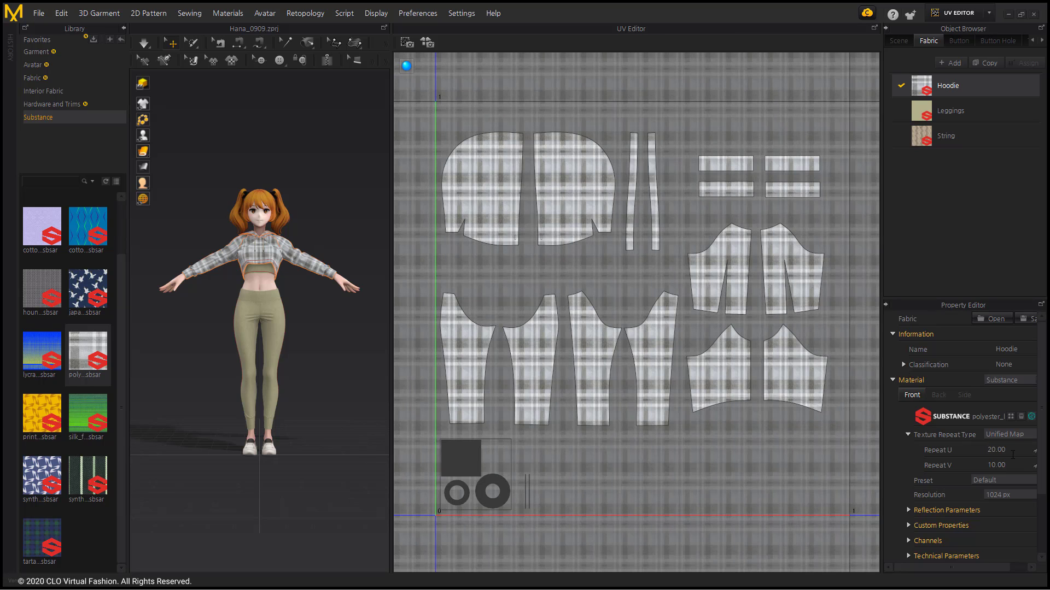
click(1012, 464)
text(20)
key(Return)
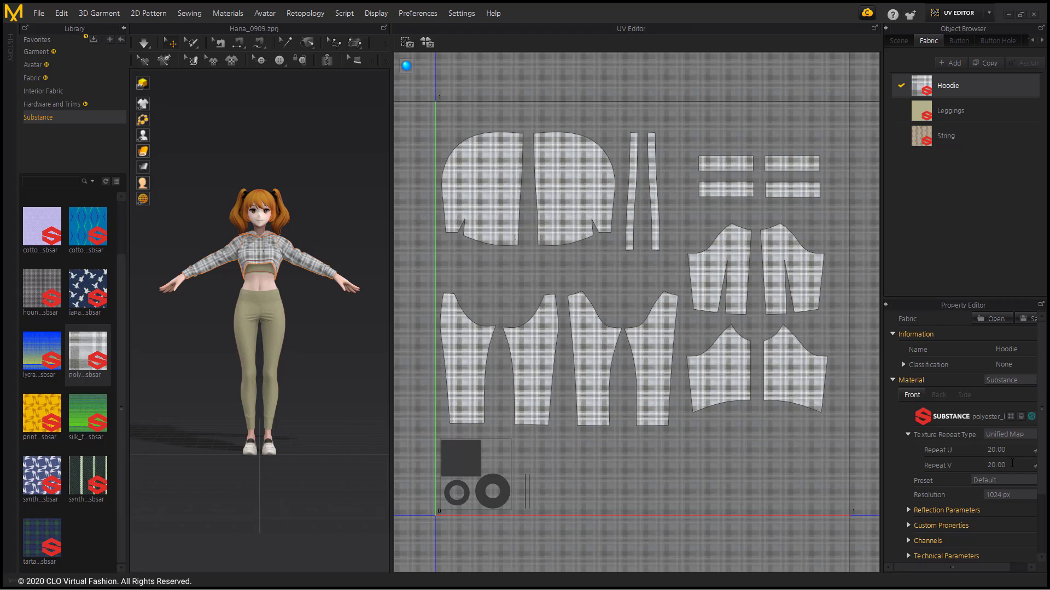
click(727, 455)
Collapse the library and examine the plaid on the front of the hoodie up close in 3D
click(125, 28)
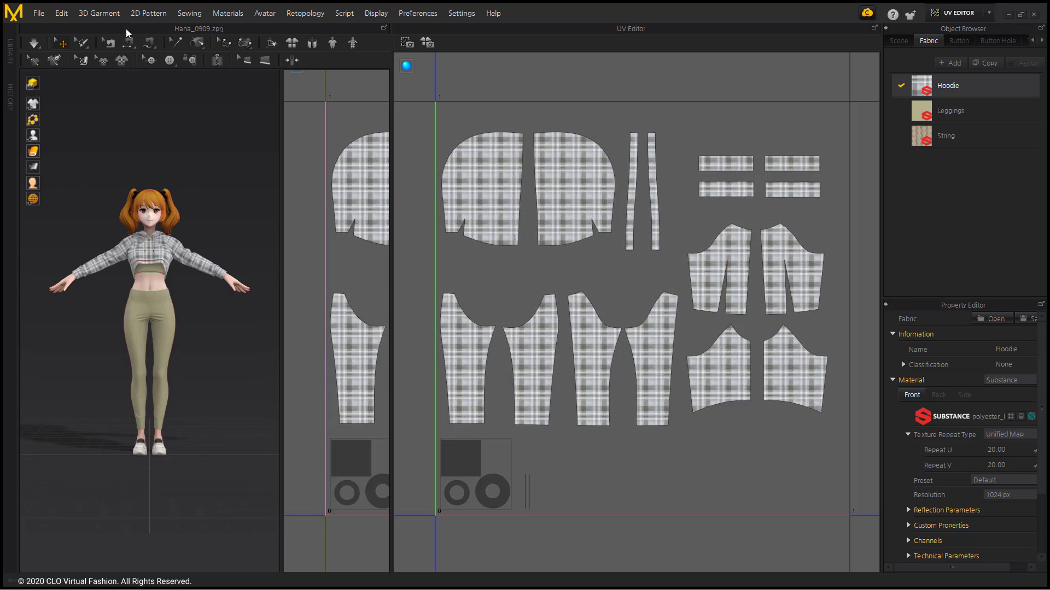
scroll(262, 286, up, 6)
middle_drag(262, 286, 239, 399)
scroll(277, 383, up, 8)
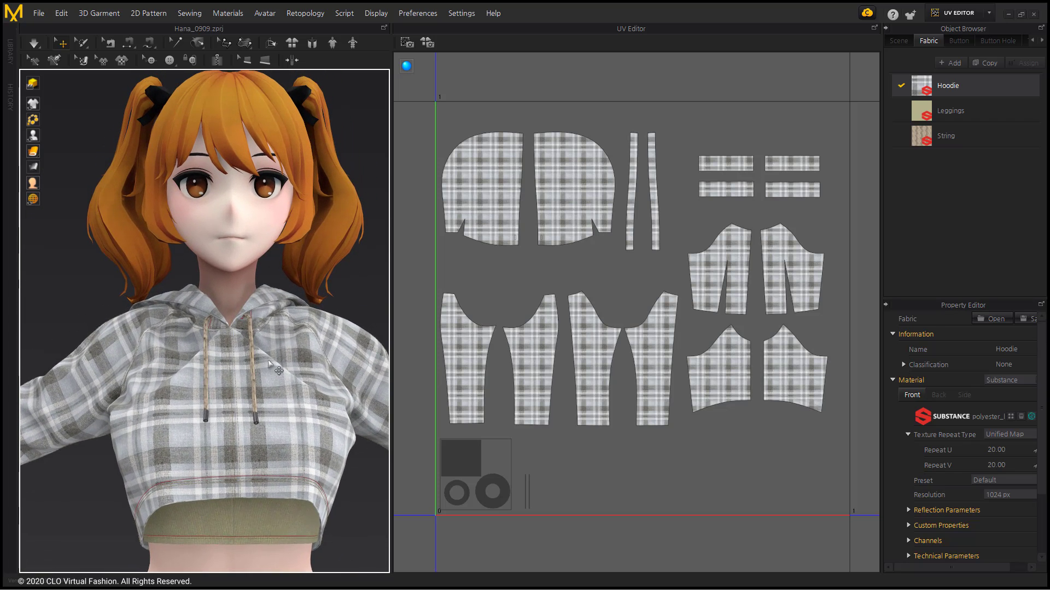
right_drag(256, 350, 267, 368)
scroll(579, 262, down, 1)
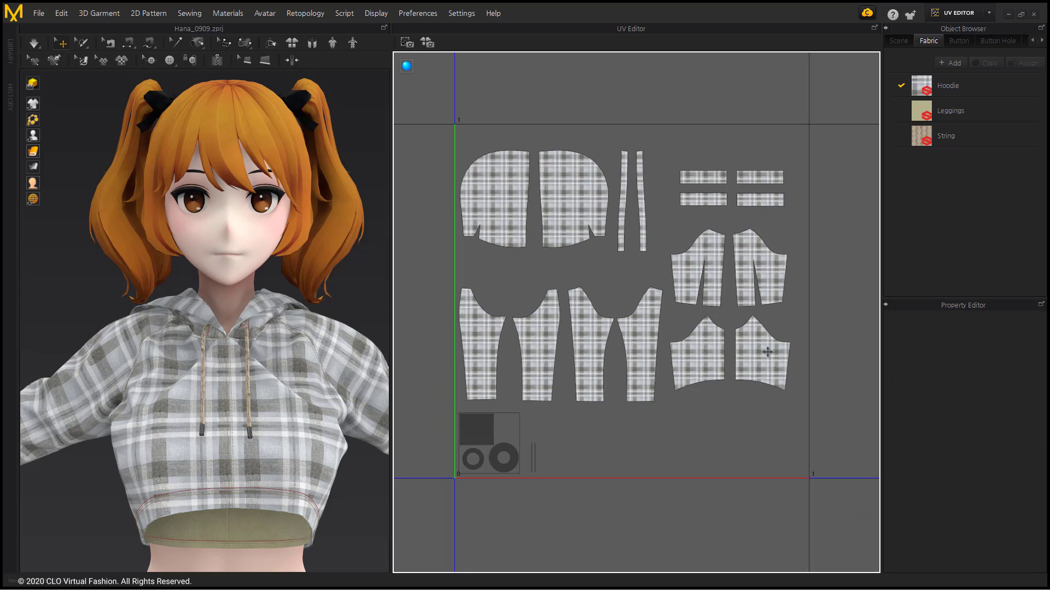
Move the front body pattern on the avatar's left side in UV space to align its plaid at the center seam
click(758, 343)
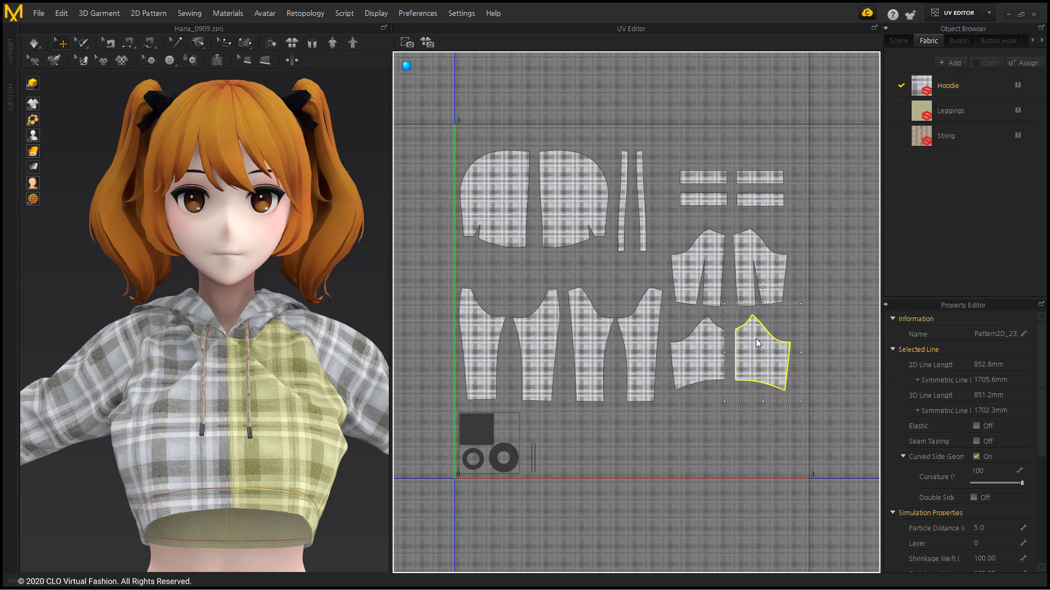
mouse_move(757, 343)
mouse_down()
mouse_move(752, 367)
mouse_move(752, 350)
mouse_up()
click(797, 353)
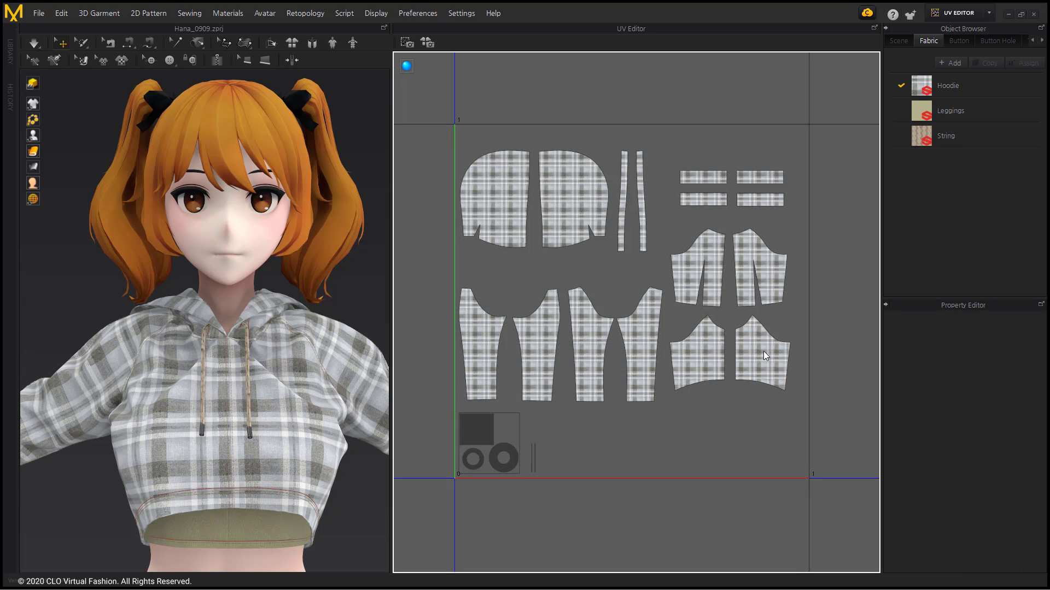
click(763, 351)
scroll(754, 347, up, 8)
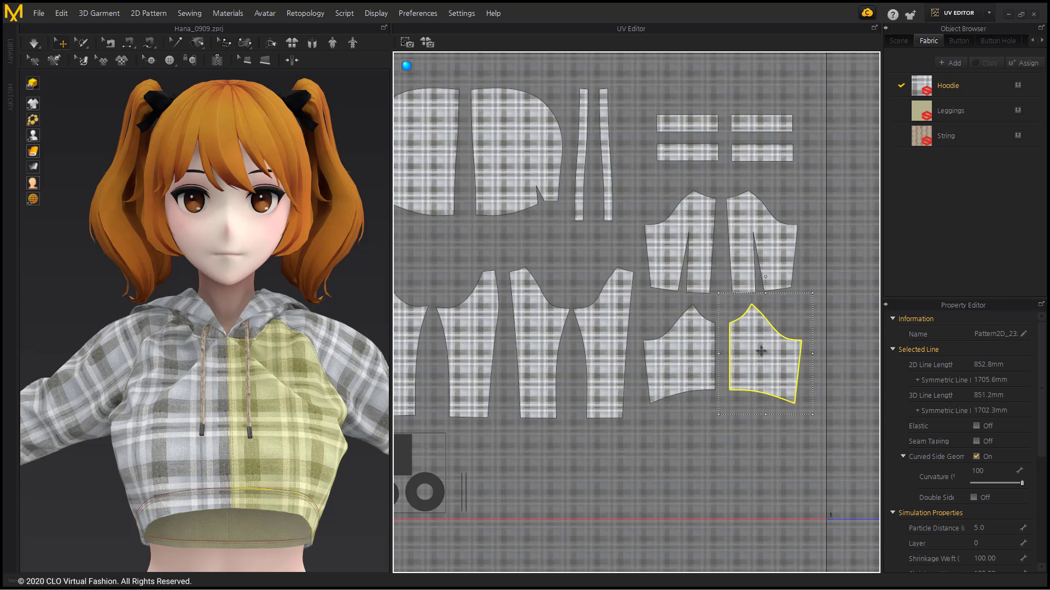
middle_drag(745, 352, 704, 350)
drag(704, 350, 673, 342)
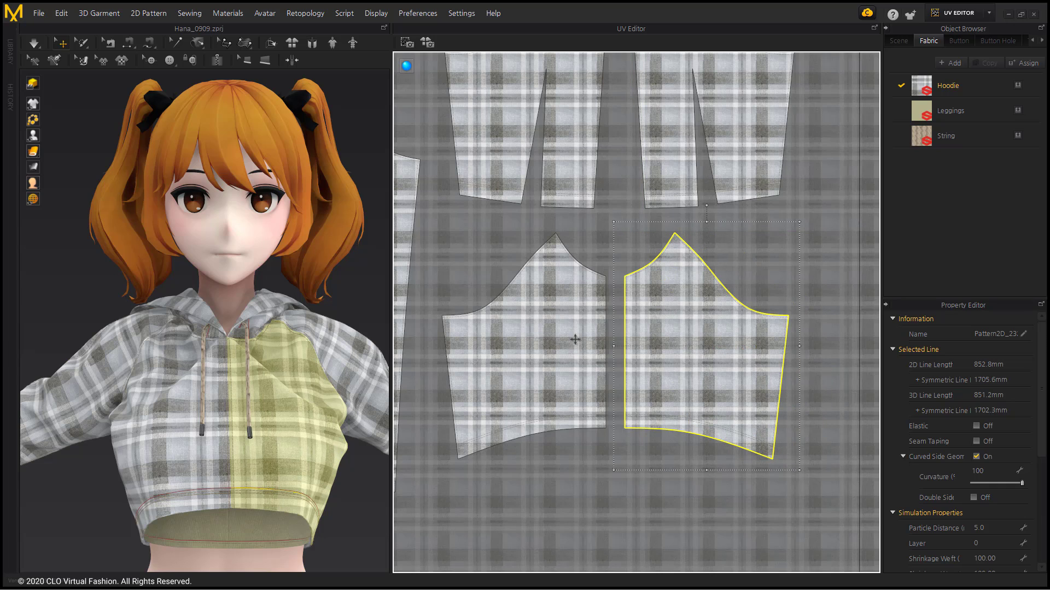
Nudge the front body pattern on the avatar's right side in UV space to match the plaid across the center seam
mouse_move(575, 331)
mouse_down()
mouse_move(572, 426)
mouse_move(578, 324)
mouse_up()
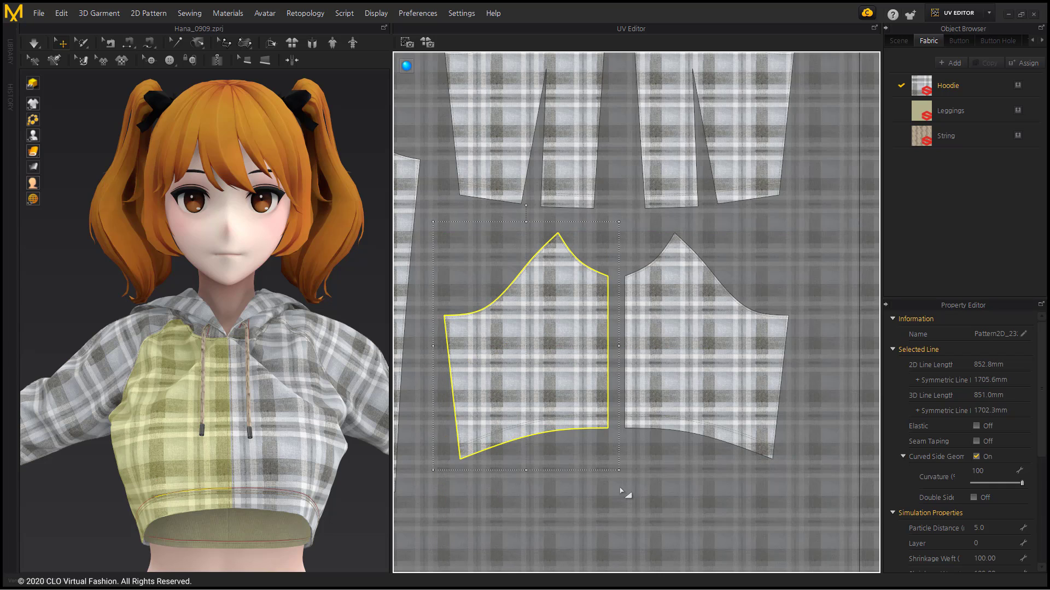
click(590, 494)
middle_drag(303, 392, 306, 351)
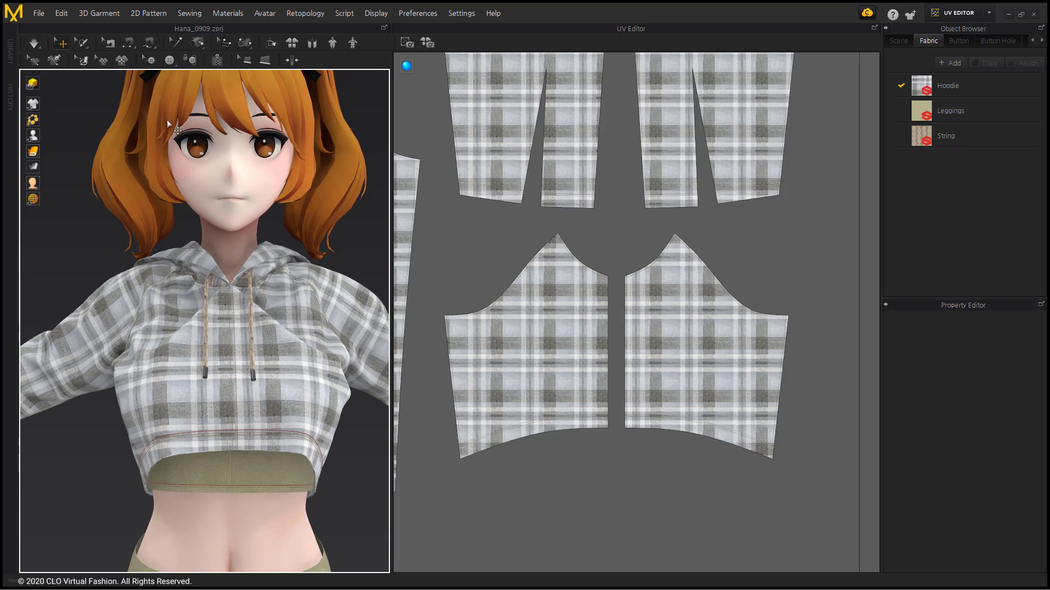
With the 3D Edit Texture tool, rotate the plaid on the hoodie's front piece on the avatar's left to a diagonal
click(82, 60)
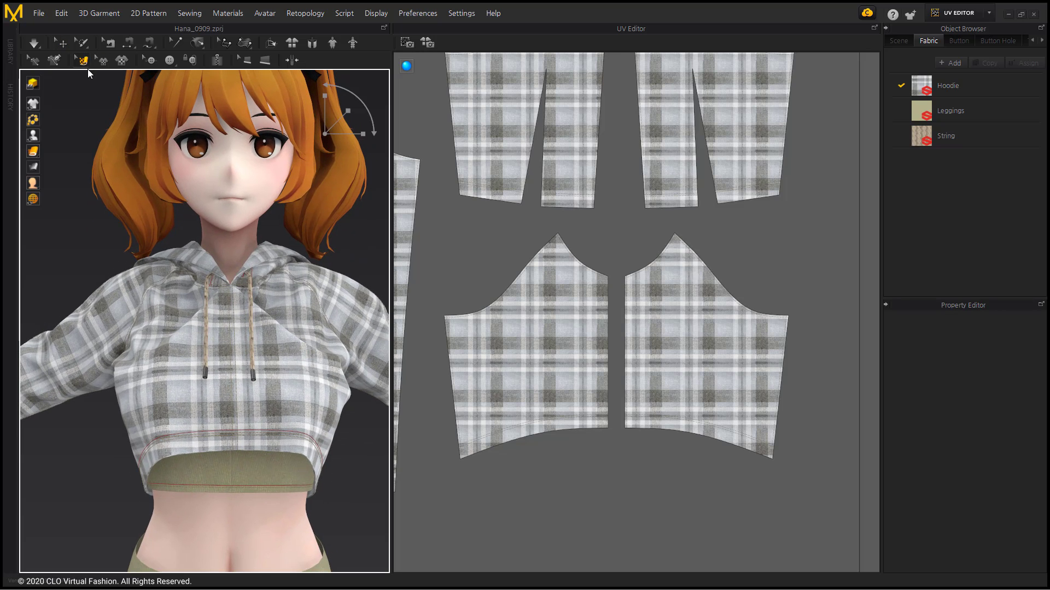
click(302, 363)
mouse_move(288, 305)
mouse_down()
mouse_move(339, 361)
mouse_move(330, 328)
mouse_move(268, 310)
mouse_move(241, 334)
mouse_move(270, 299)
mouse_move(298, 313)
mouse_up()
Rotate the plaid on the front piece on the avatar's right to the mirrored diagonal and shift it toward the center seam
click(177, 361)
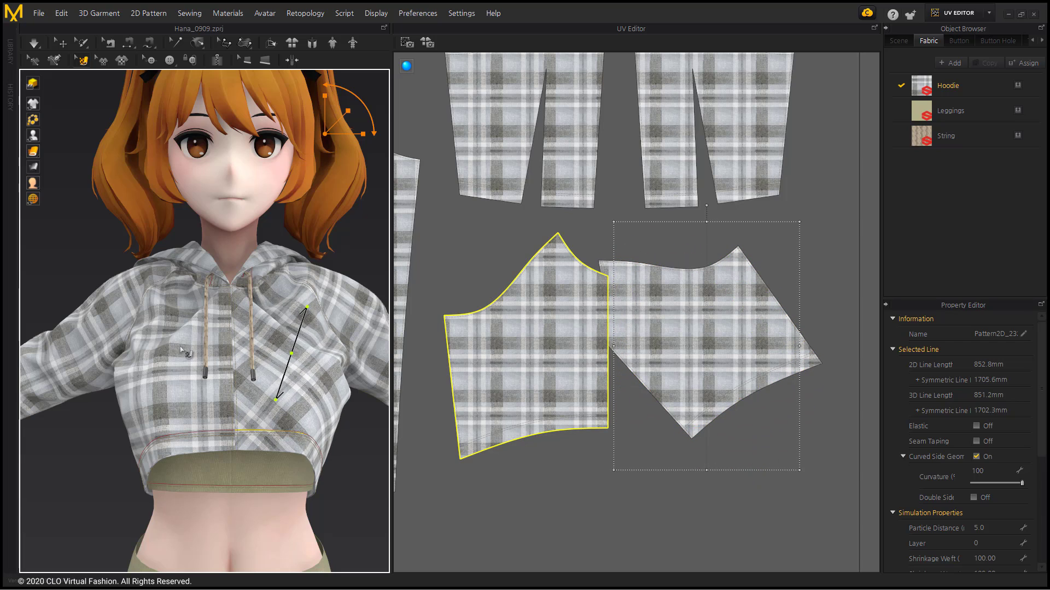
drag(145, 299, 134, 316)
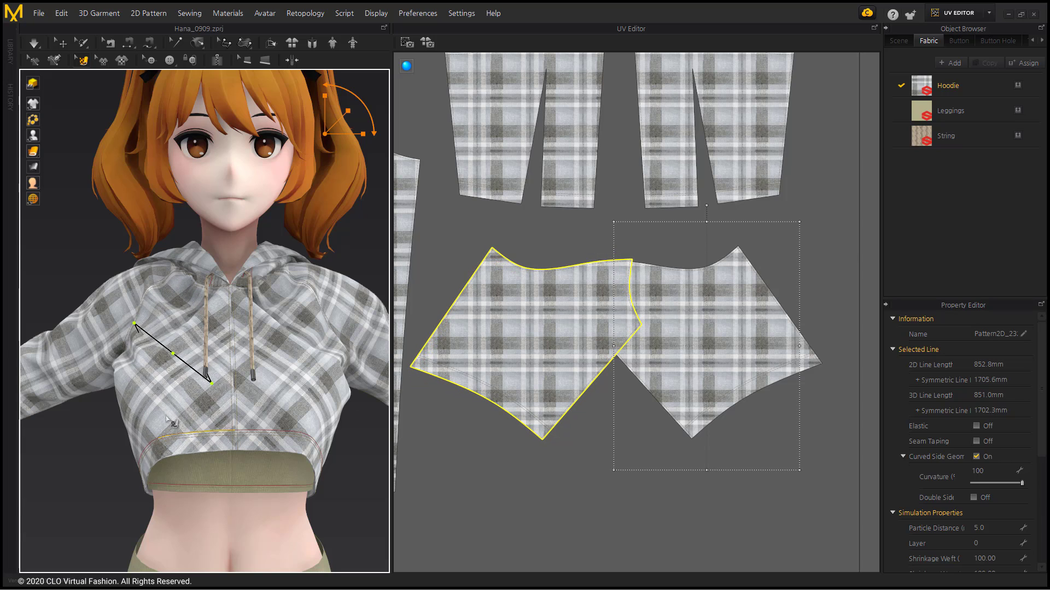
drag(174, 422, 150, 432)
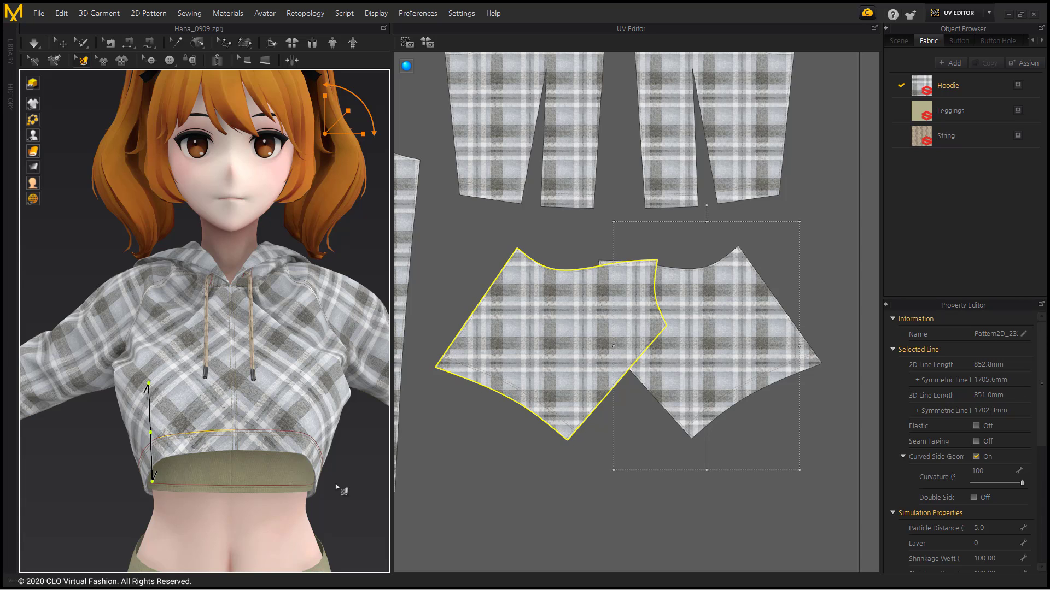
click(362, 495)
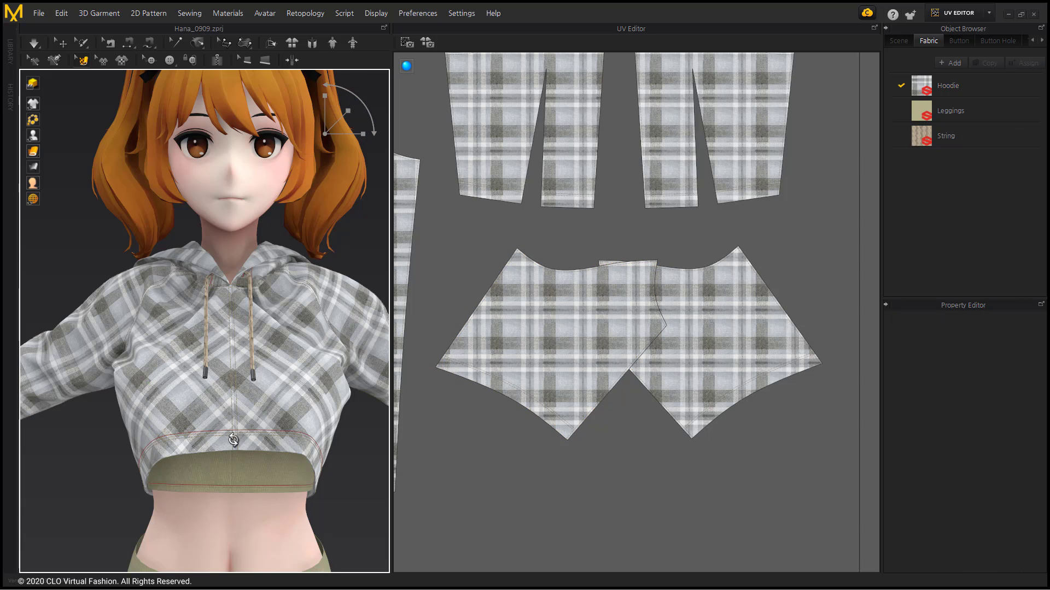
Shift the texture of the front piece on the avatar's left to separate the overlapping UVs and match the diagonal plaid at the center seam
mouse_move(234, 440)
right_down()
mouse_move(263, 443)
mouse_move(216, 434)
right_up()
scroll(559, 394, down, 4)
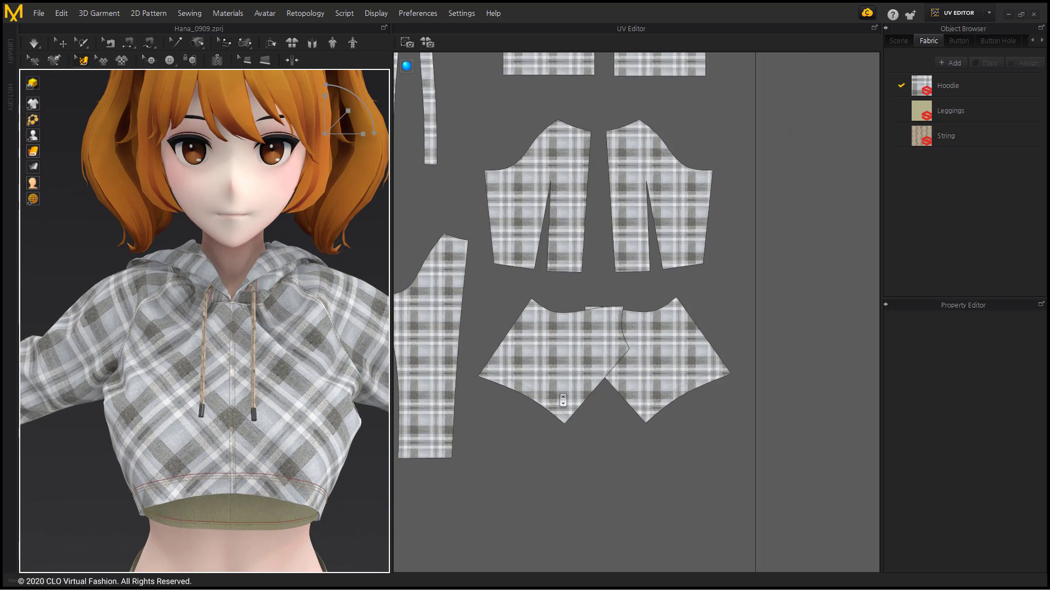
middle_drag(563, 407, 585, 372)
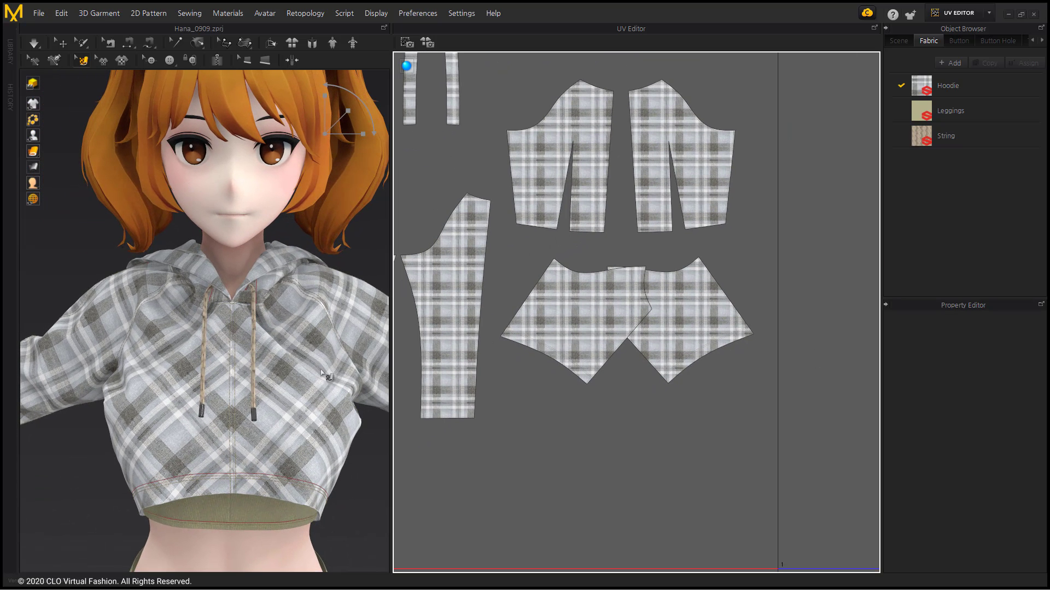
drag(301, 458, 146, 239)
mouse_move(297, 452)
mouse_down()
mouse_move(271, 455)
mouse_move(313, 458)
mouse_move(307, 448)
mouse_up()
drag(305, 447, 314, 446)
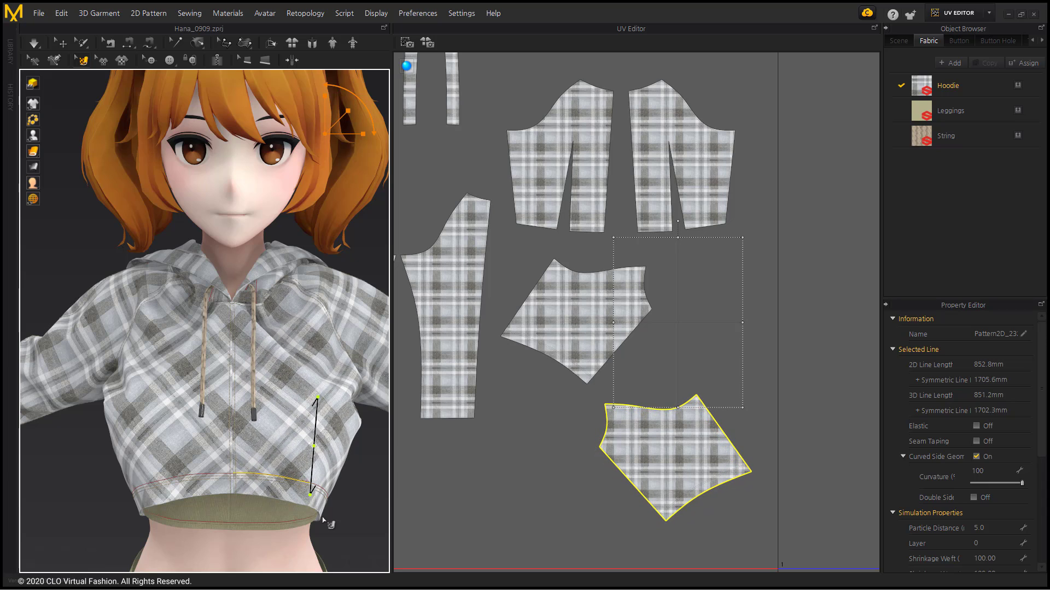
click(344, 526)
Fine-tune the texture position on the front piece on the avatar's left to line up the plaid at the center seam
click(279, 455)
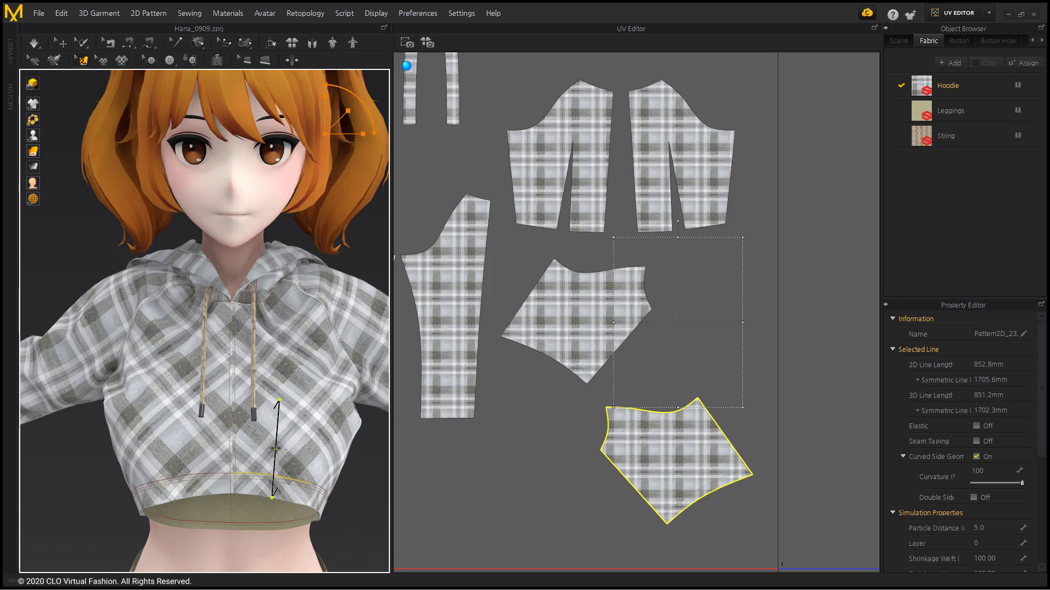
drag(282, 449, 281, 447)
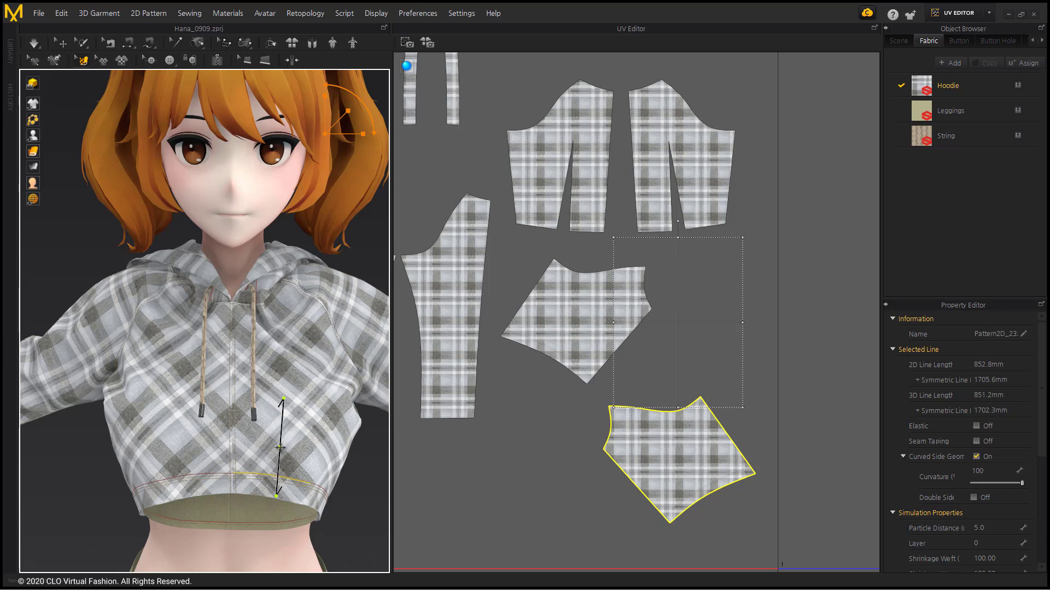
click(346, 521)
mouse_move(202, 443)
right_down()
mouse_move(241, 437)
mouse_move(188, 438)
right_up()
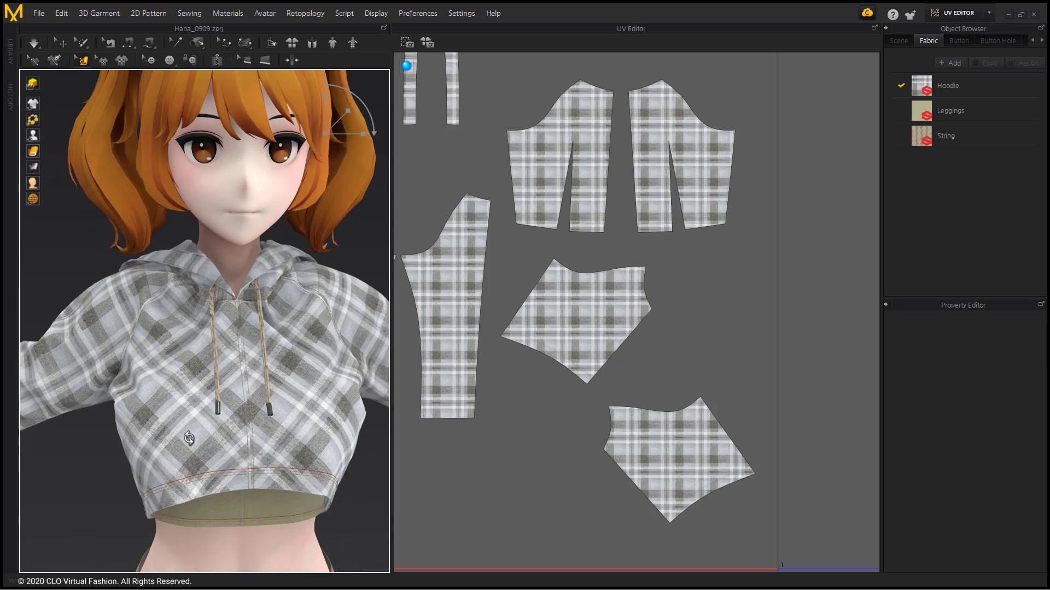
scroll(188, 438, up, 3)
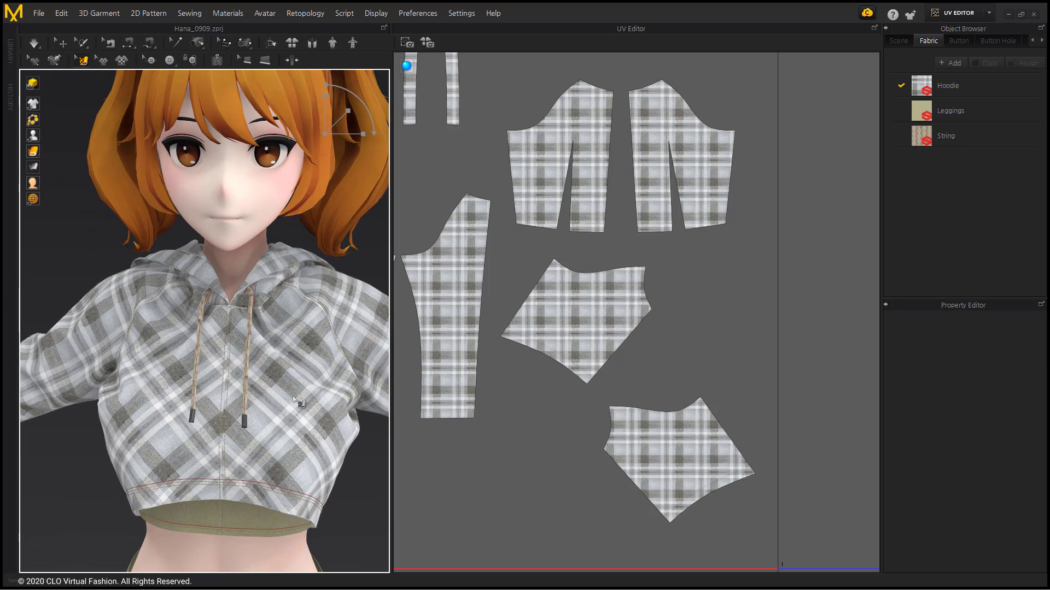